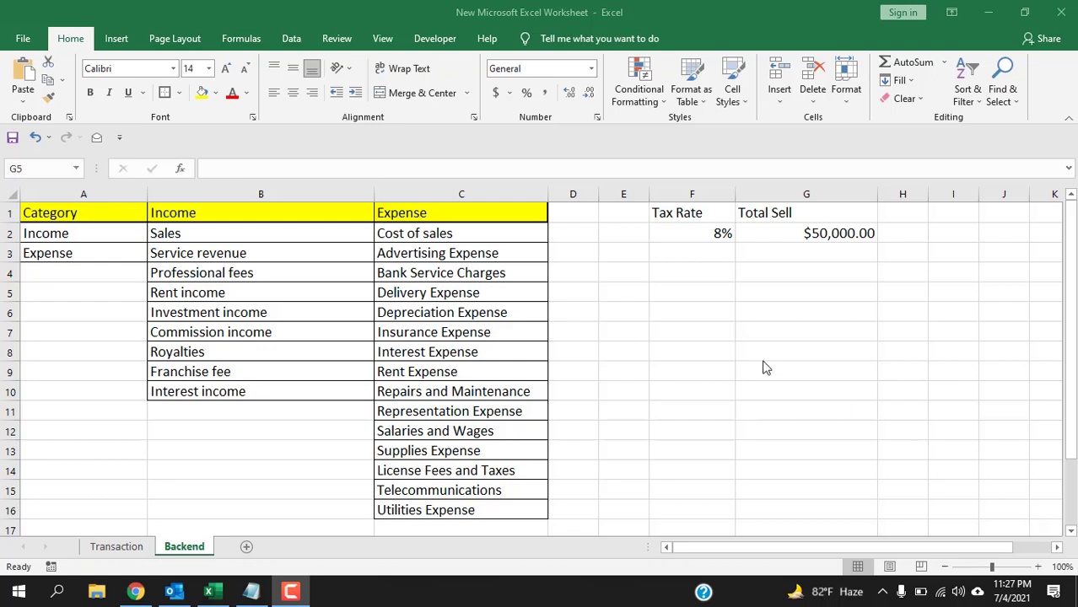
# Step: Select the tax rate cell F2, then the expense list C2:C16 down to Utilities Expense
pyautogui.click(680, 241)
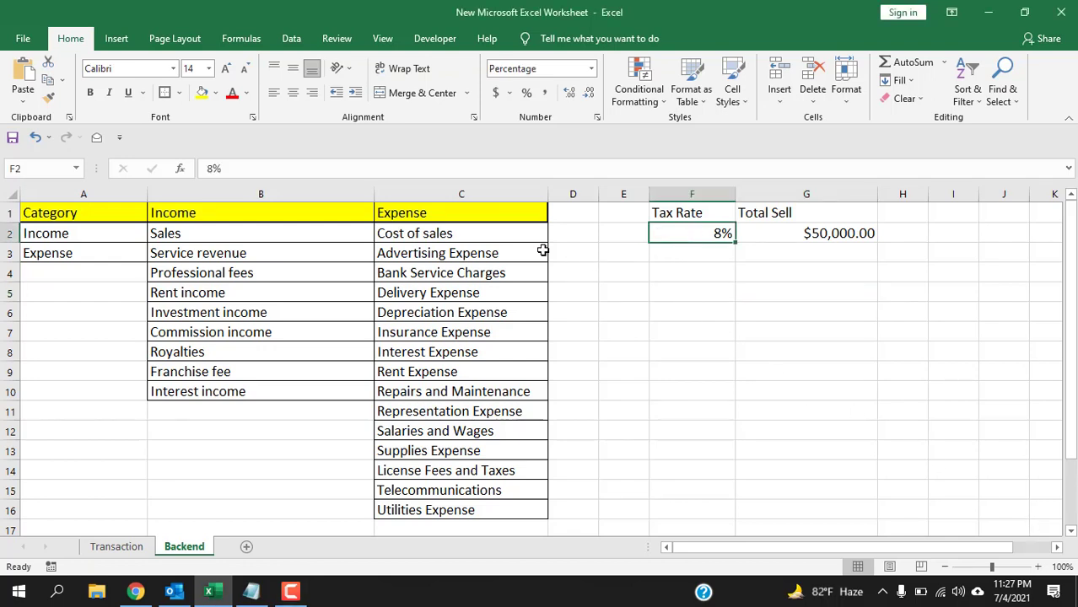
pyautogui.moveTo(489, 237); pyautogui.dragTo(487, 520)
pyautogui.moveTo(581, 548); pyautogui.dragTo(579, 541)
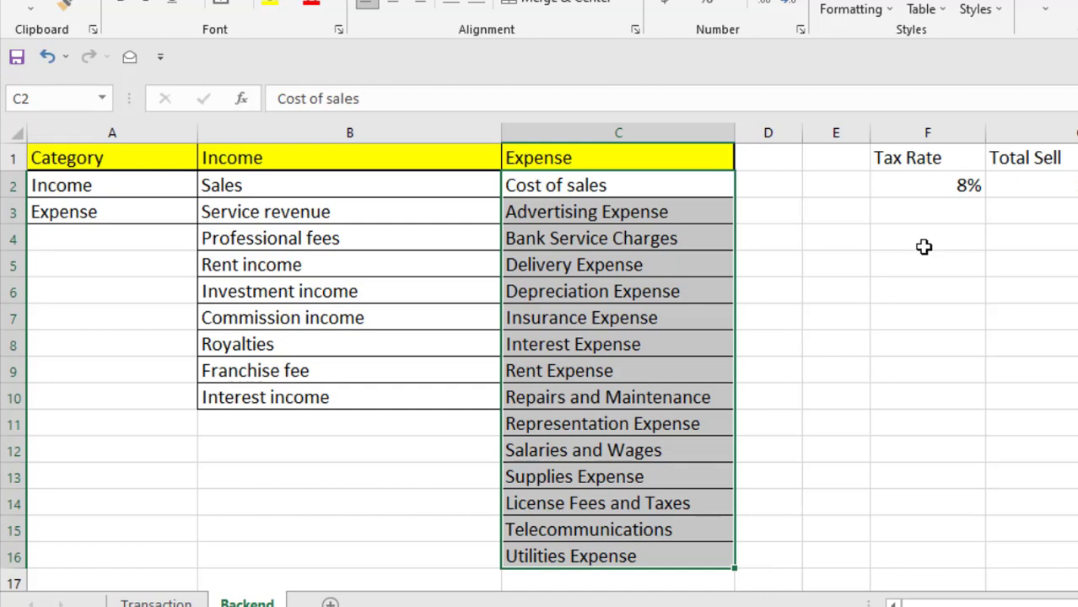
pyautogui.click(923, 188)
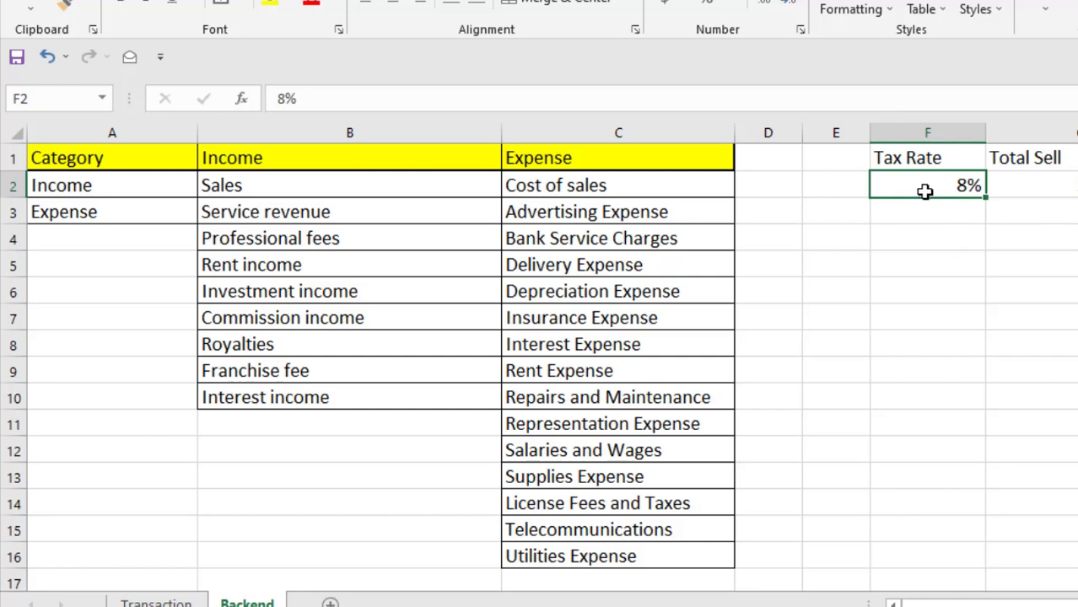
# Step: Name the 8% cell F2 'Tax_Rate' using the Name Box
pyautogui.click(49, 100)
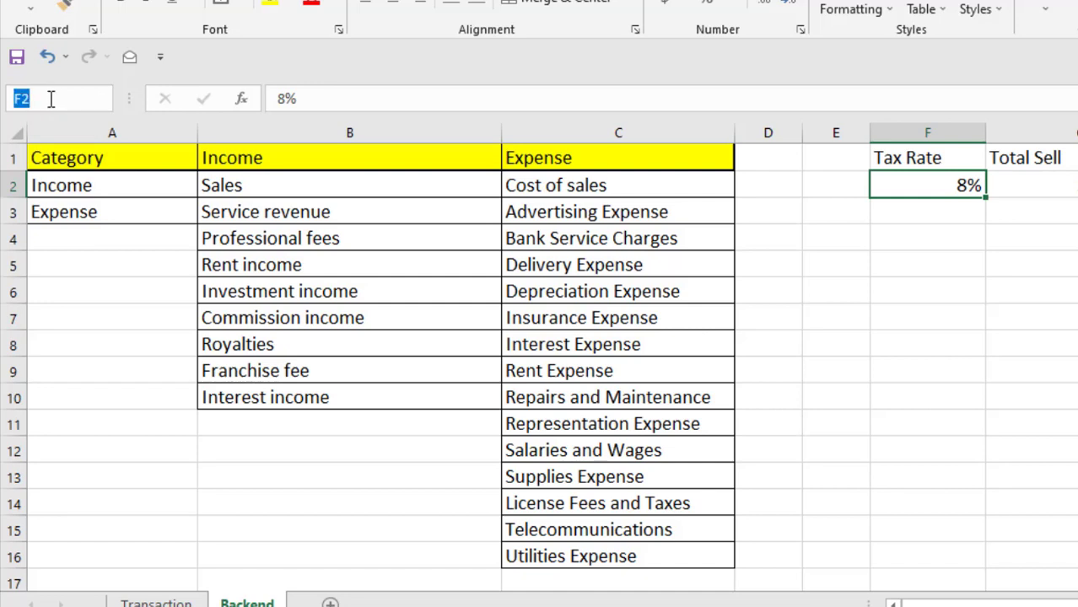
pyautogui.write('Tax')
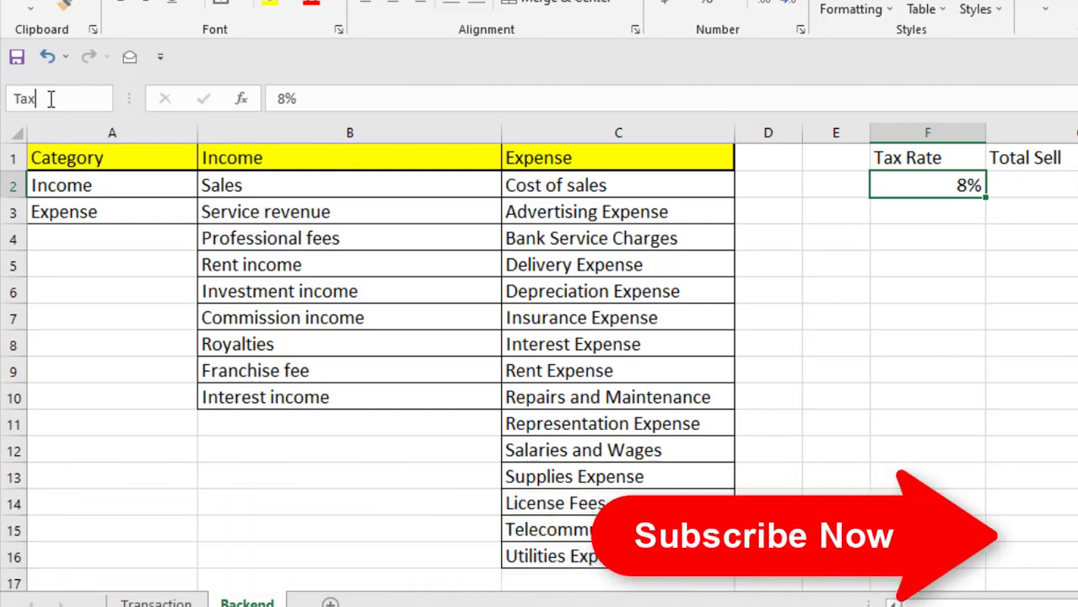
pyautogui.write('_')
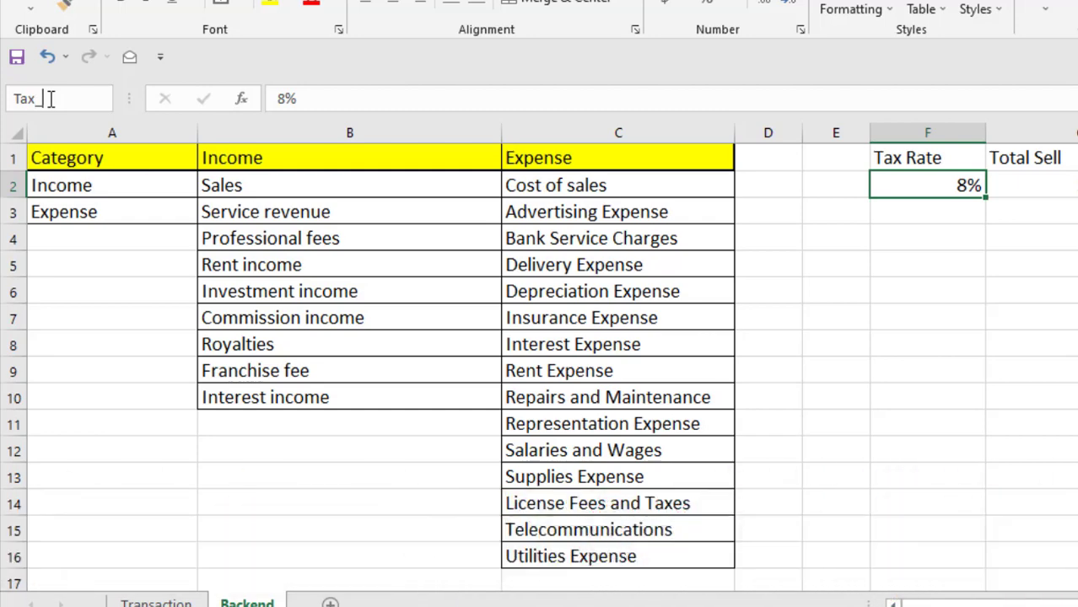
pyautogui.write('Rate')
pyautogui.press('Return')
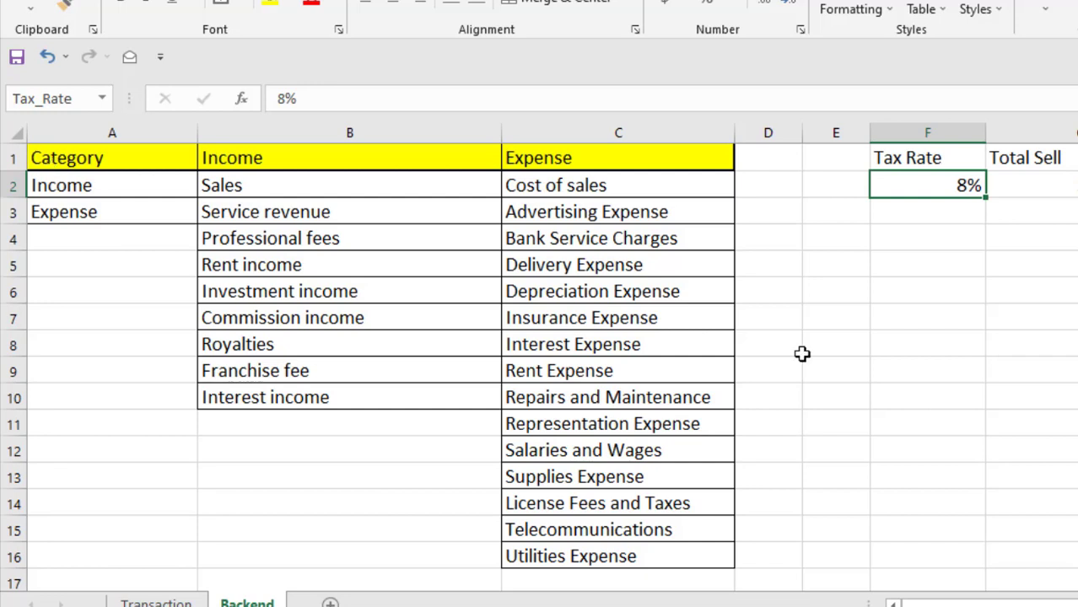
pyautogui.click(908, 233)
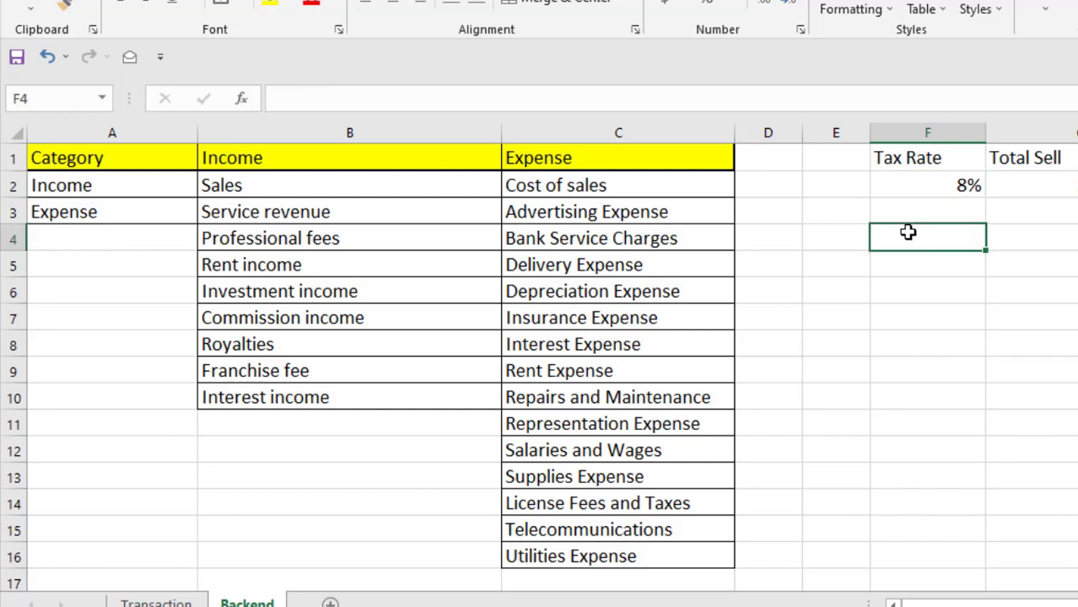
pyautogui.click(902, 187)
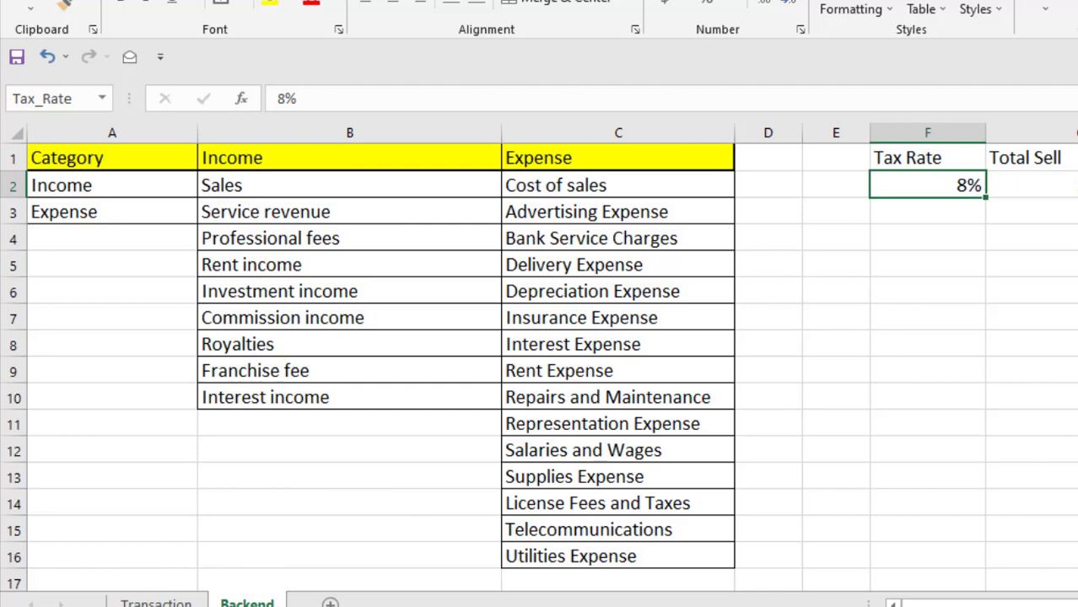
pyautogui.click(156, 602)
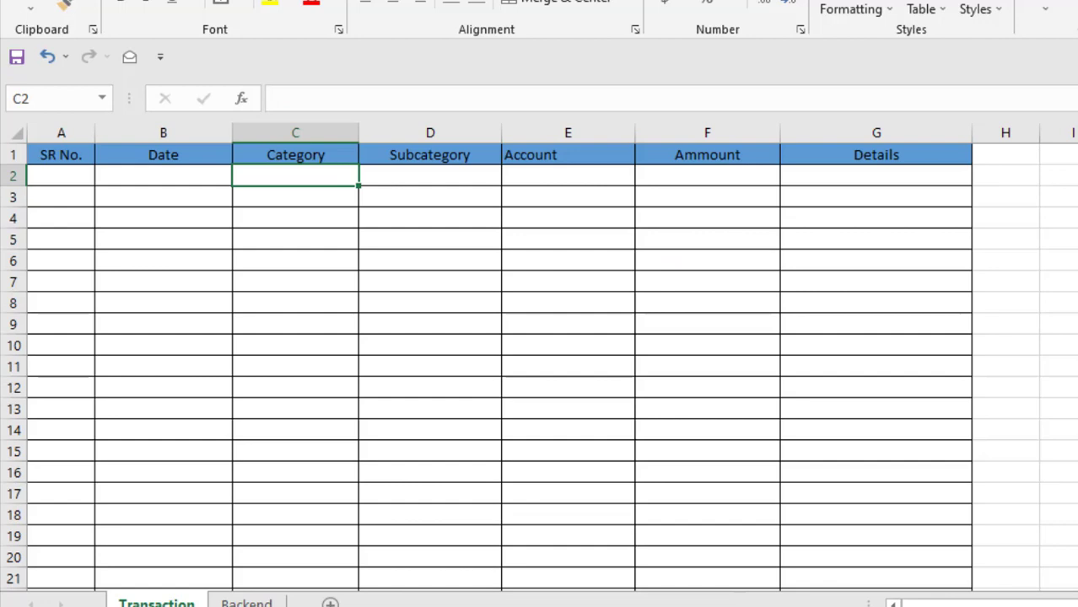
pyautogui.click(102, 99)
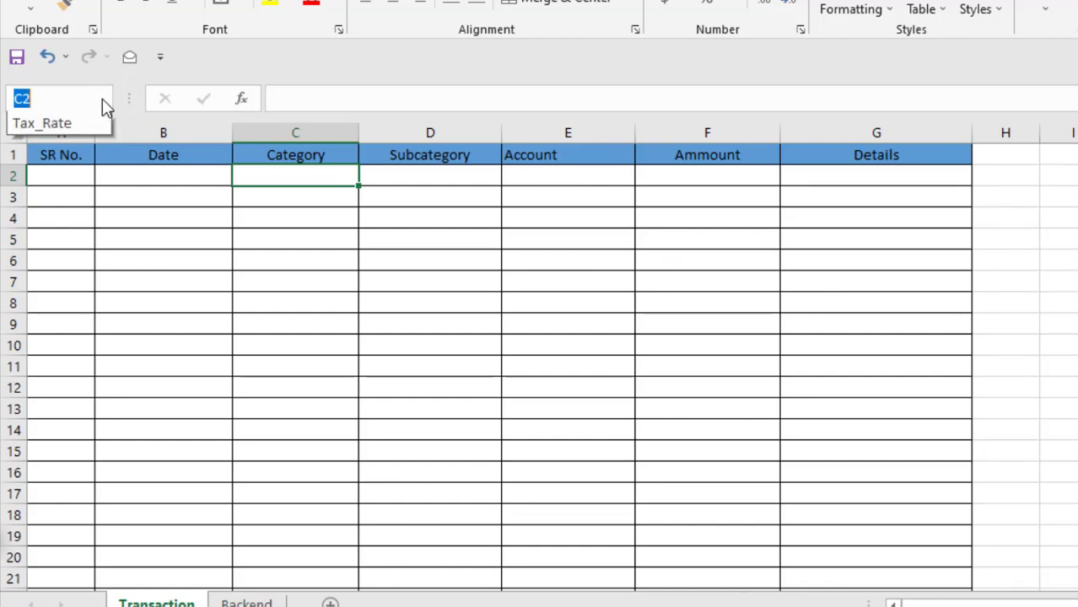
pyautogui.click(43, 127)
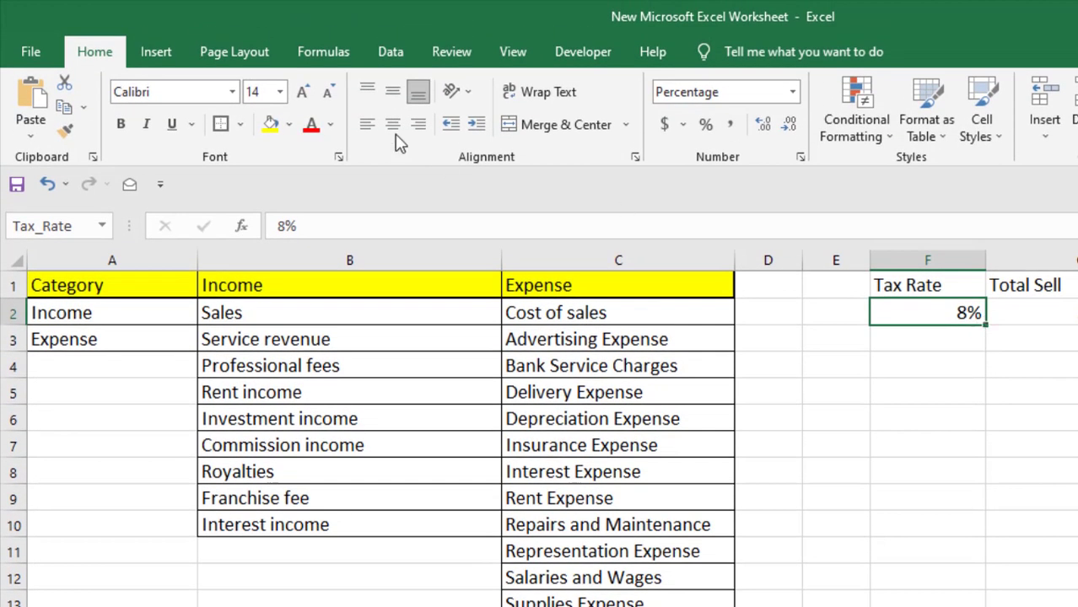
# Step: Delete the Tax_Rate name in Name Manager
pyautogui.click(337, 50)
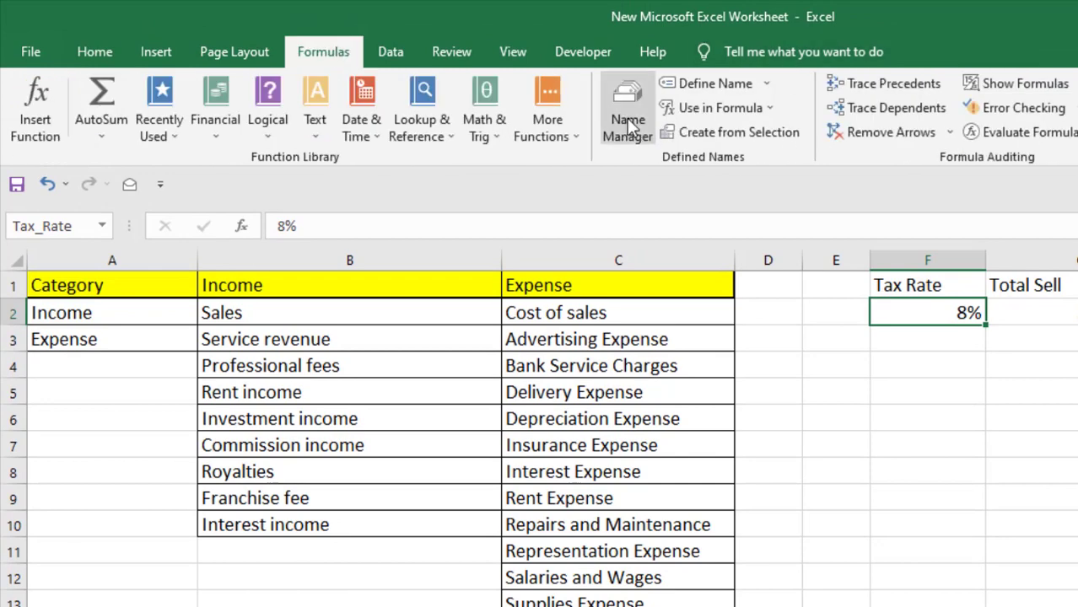
pyautogui.click(635, 128)
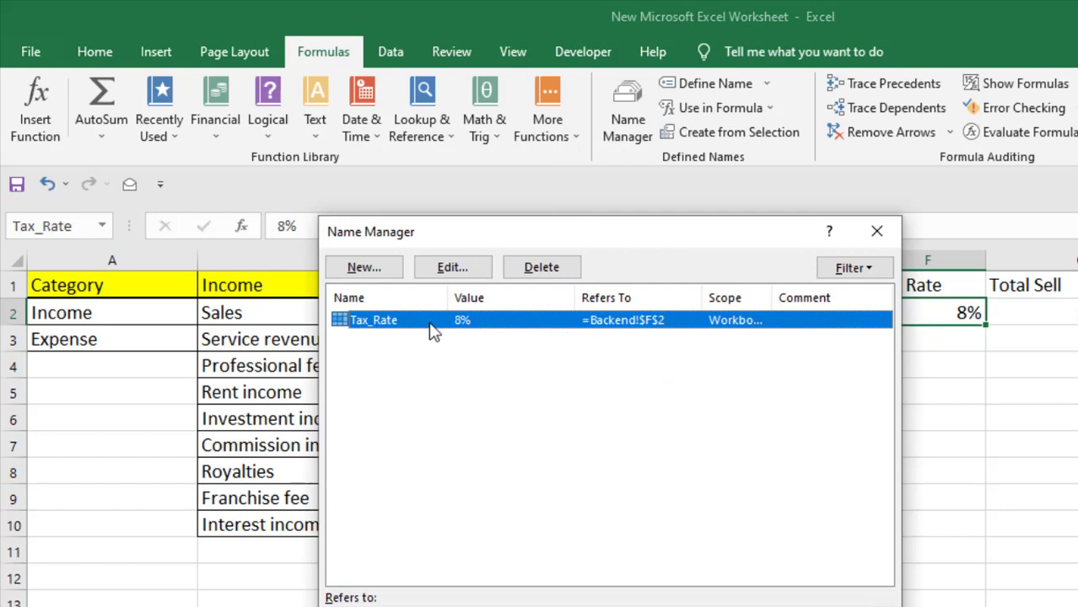
pyautogui.click(544, 268)
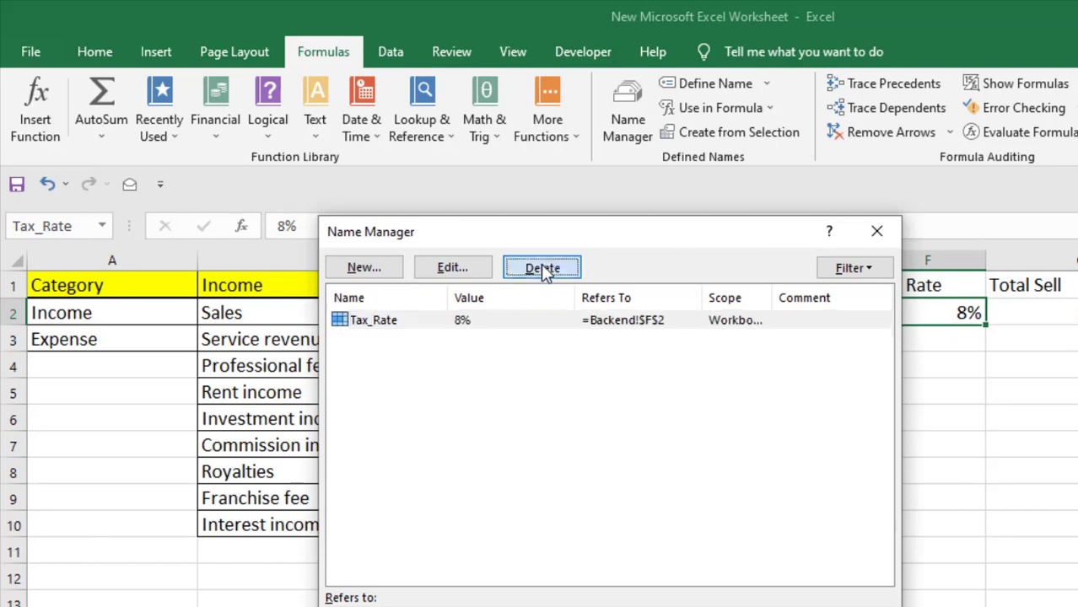
pyautogui.click(693, 455)
pyautogui.click(879, 231)
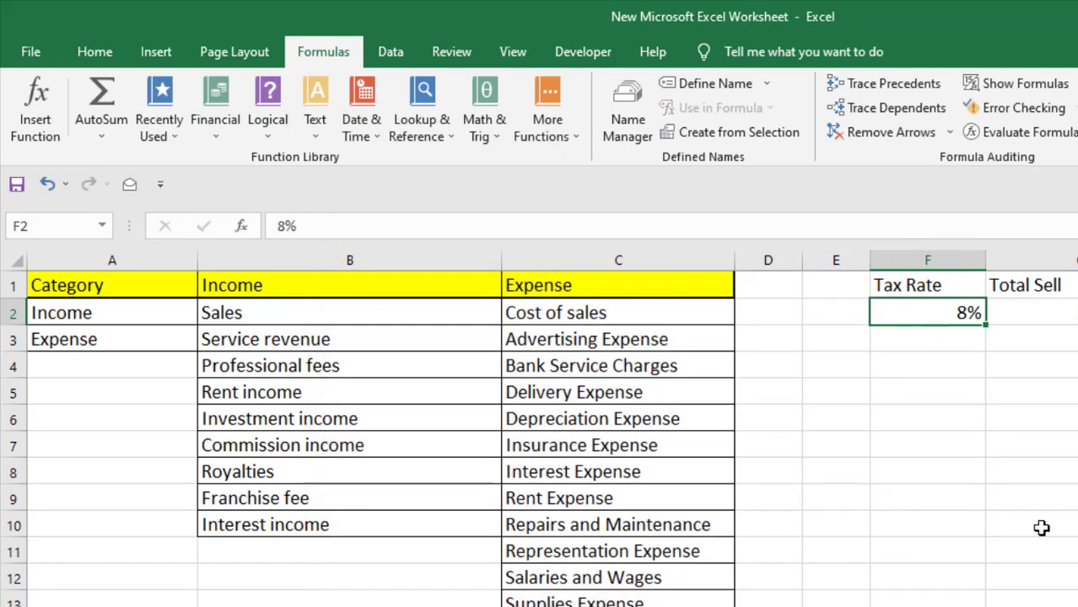
# Step: Reselect F2 and confirm it no longer carries a name
pyautogui.click(1000, 478)
pyautogui.click(927, 311)
pyautogui.click(96, 228)
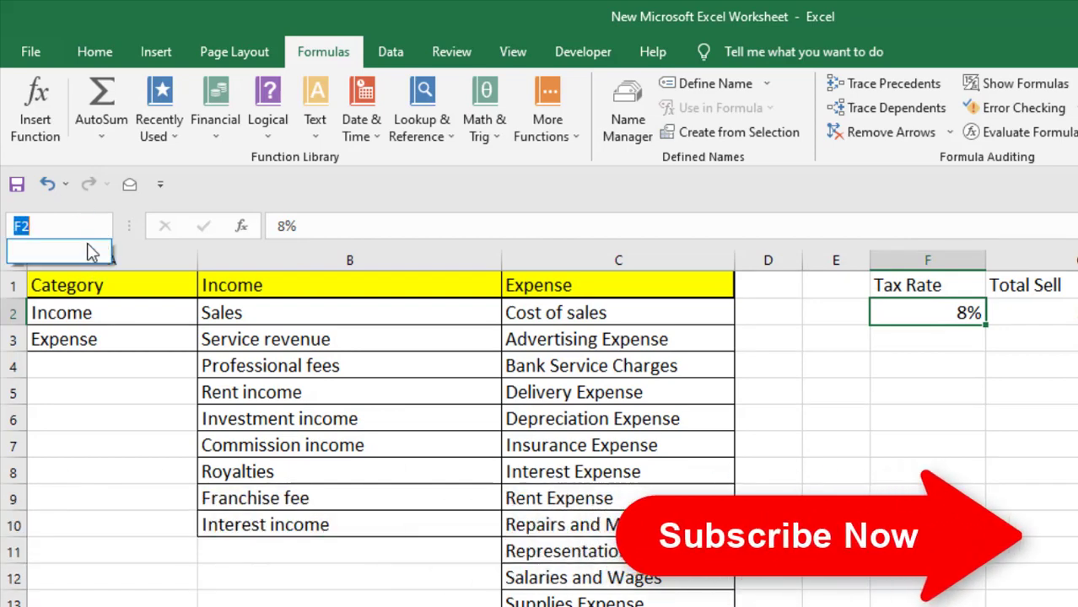
pyautogui.press('Escape')
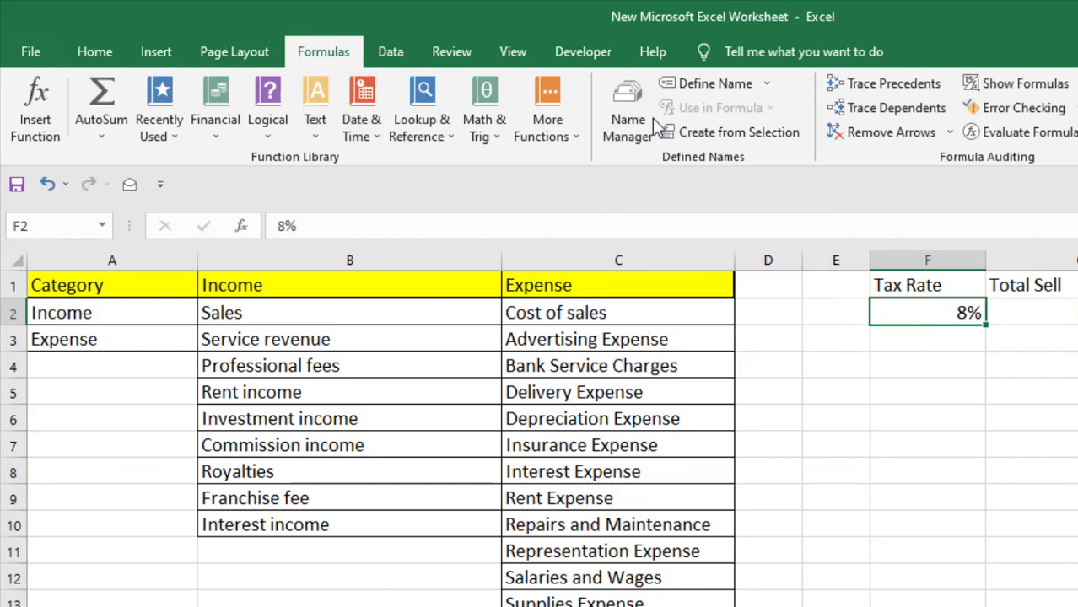
# Step: Recreate the Tax_Rate name for F2 through Name Manager's New dialog
pyautogui.click(628, 110)
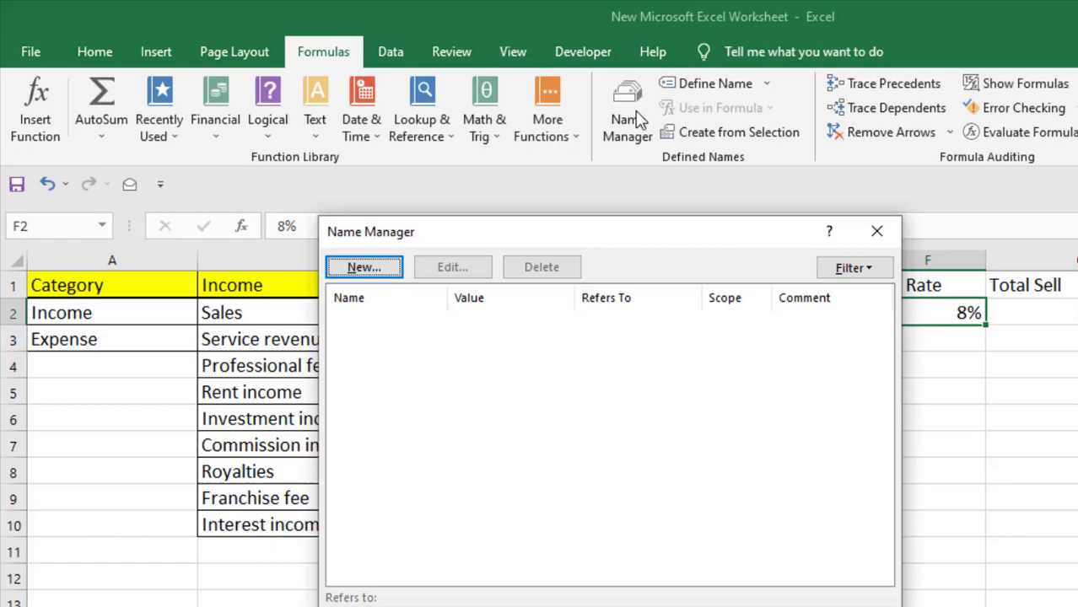
pyautogui.click(365, 268)
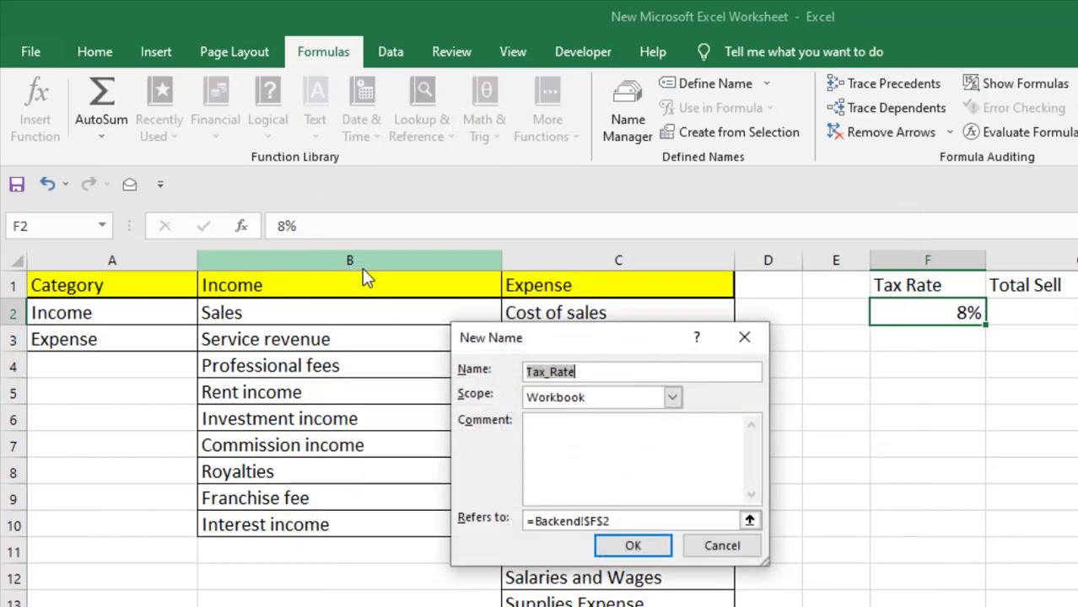
pyautogui.click(563, 381)
pyautogui.click(634, 546)
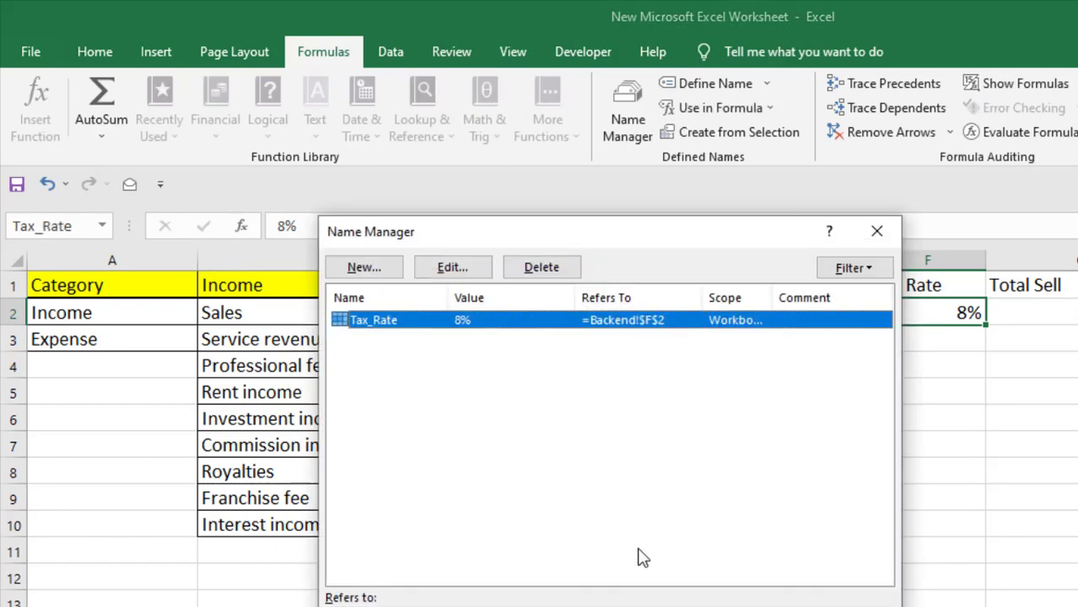
pyautogui.press('Escape')
pyautogui.click(940, 330)
pyautogui.click(937, 311)
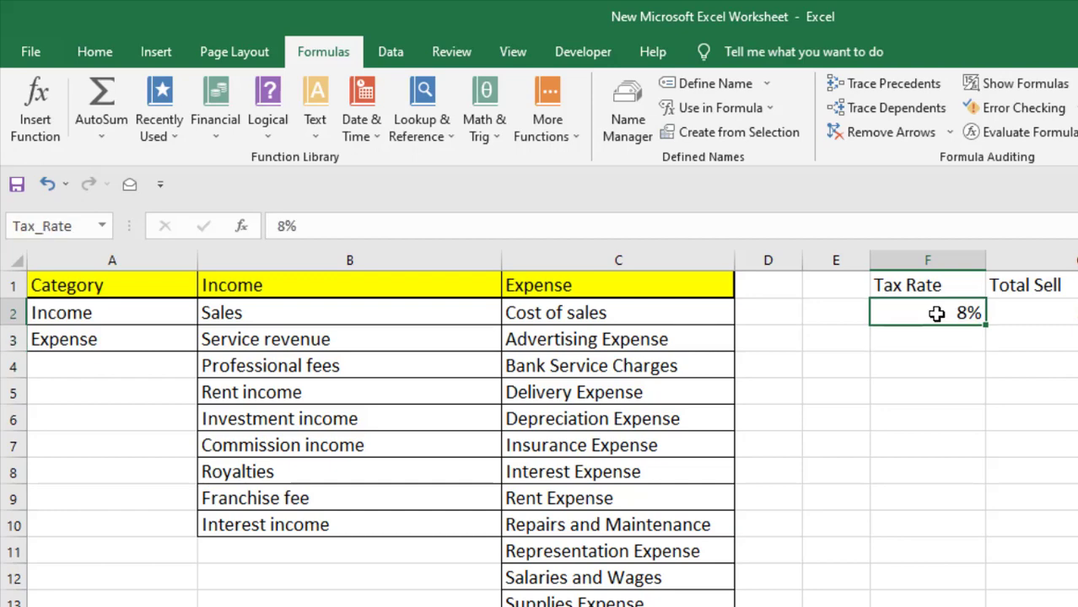
# Step: Define the name Total_Sell for the 50000 value in G2 and verify it
pyautogui.press('Right')
pyautogui.click(624, 135)
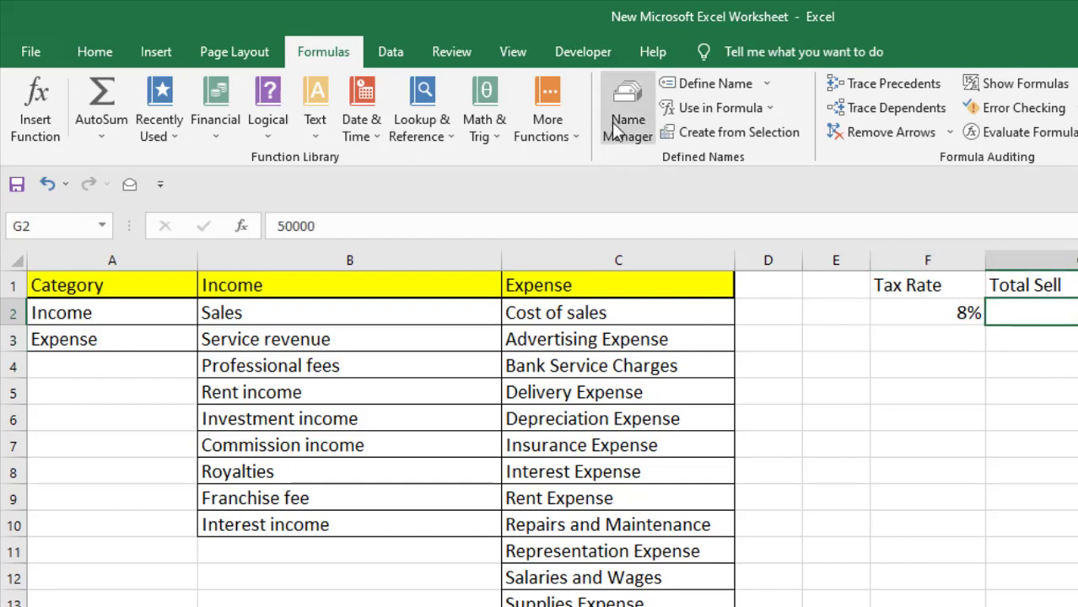
pyautogui.click(392, 272)
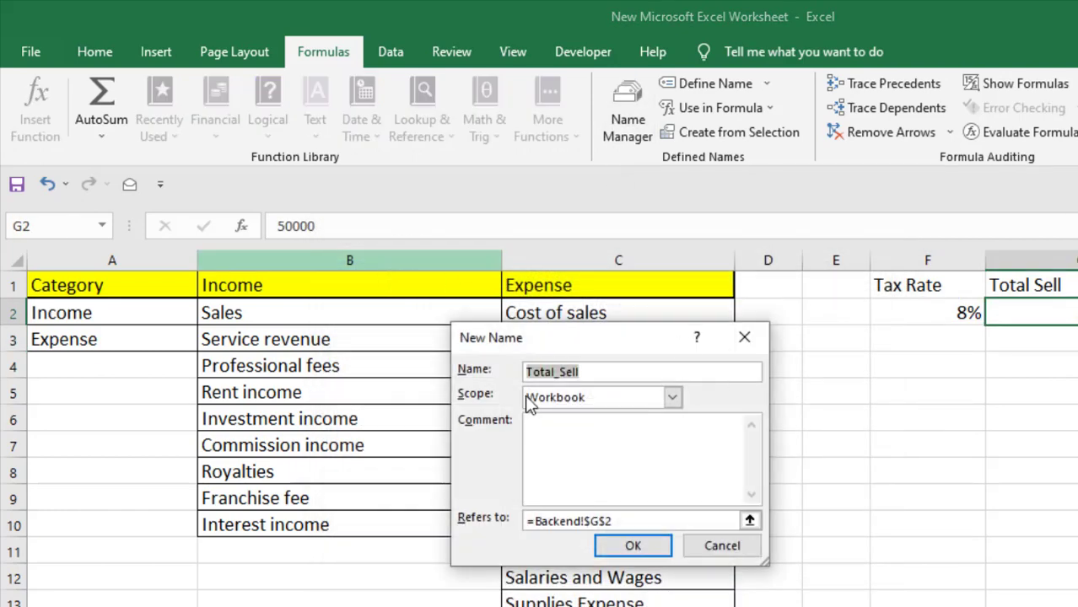
pyautogui.click(632, 545)
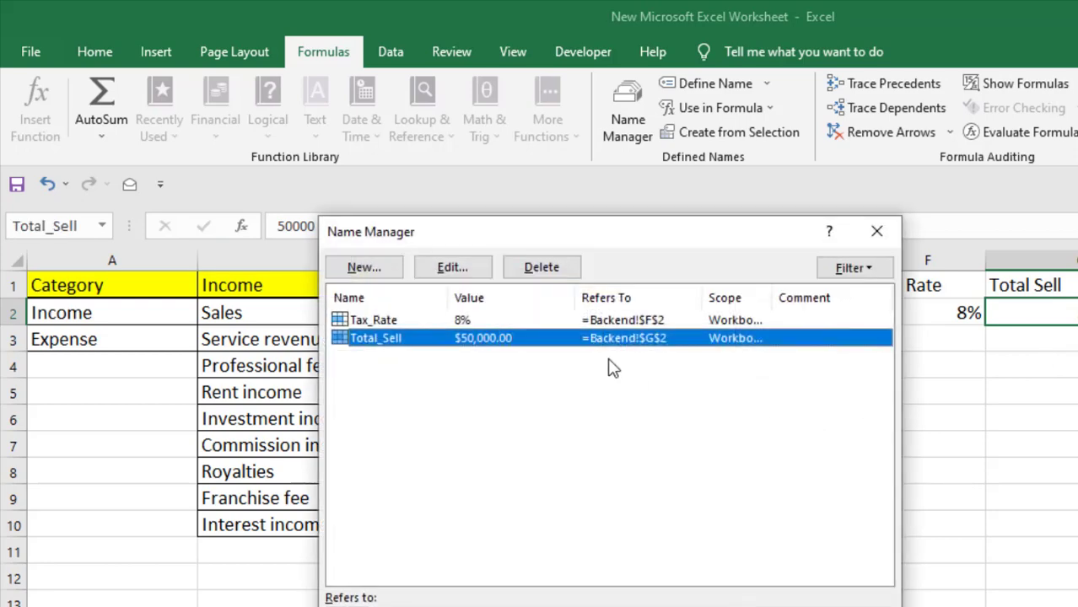
pyautogui.press('Escape')
pyautogui.click(1029, 418)
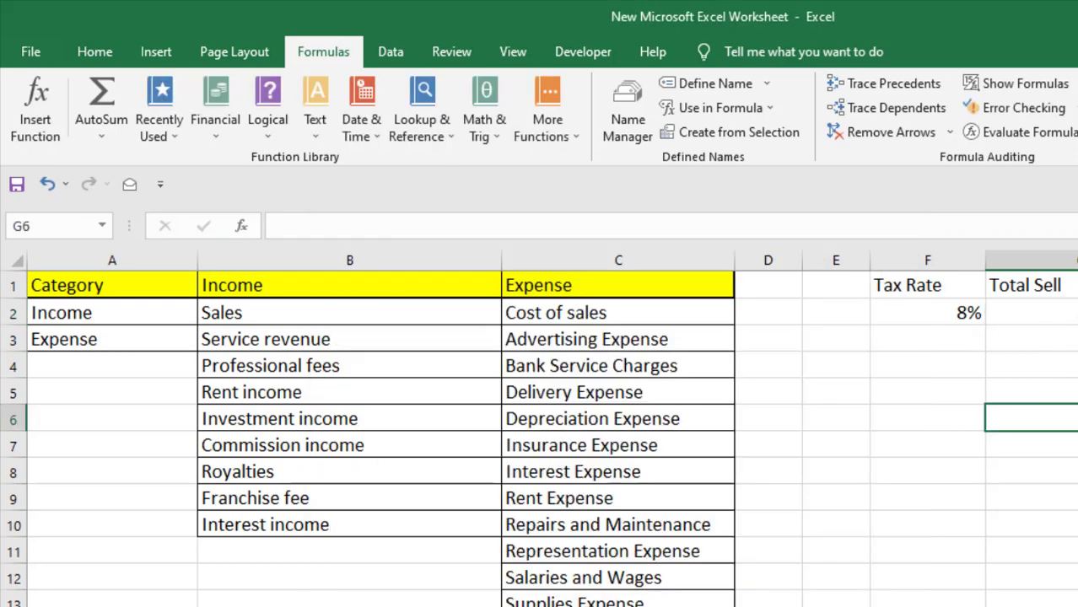
pyautogui.click(1029, 312)
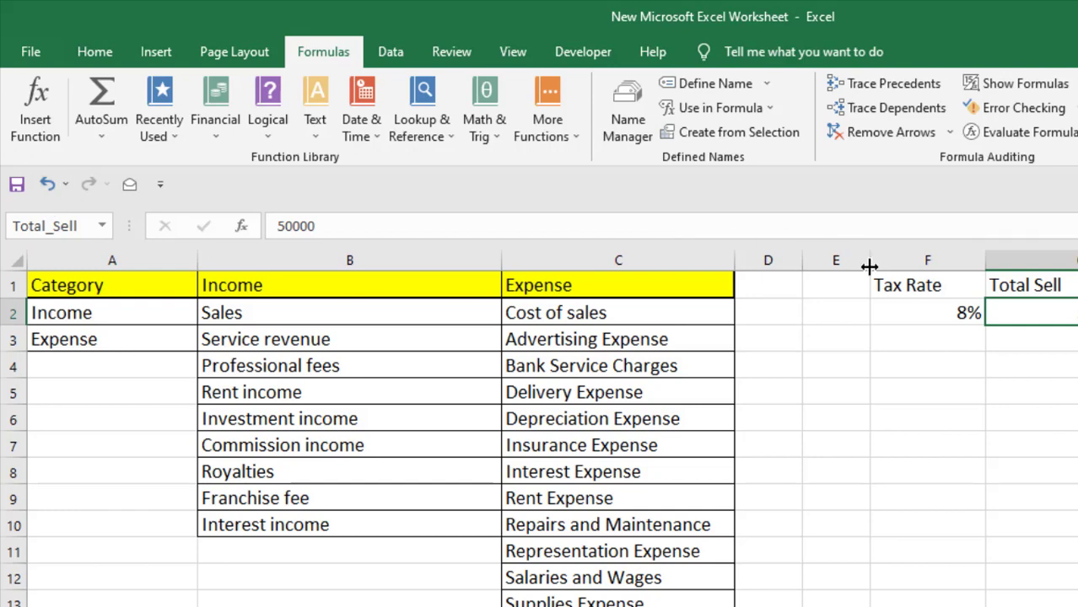
pyautogui.click(998, 381)
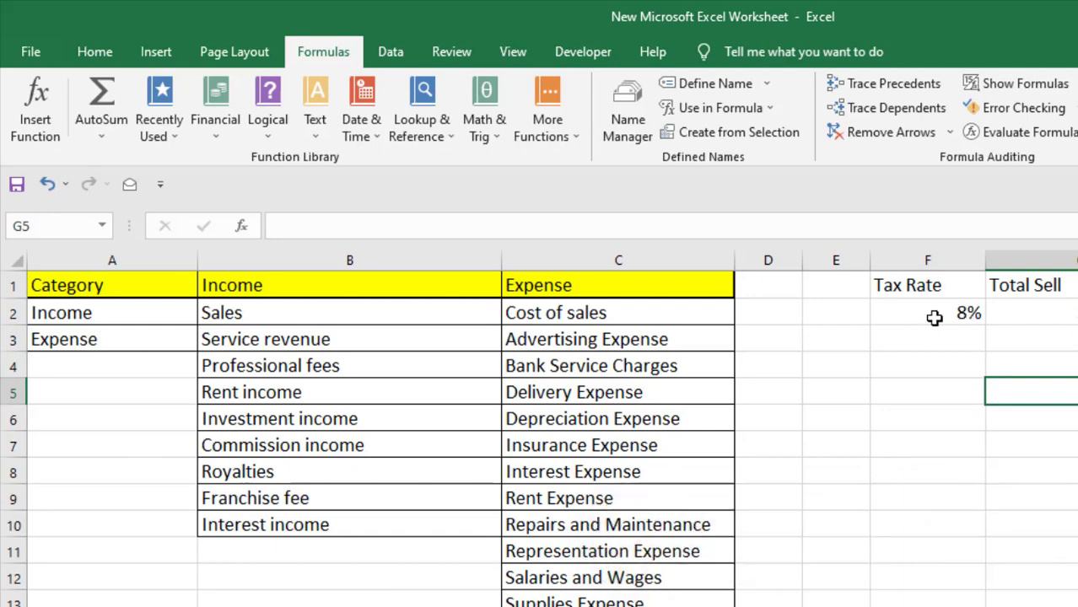
pyautogui.click(969, 389)
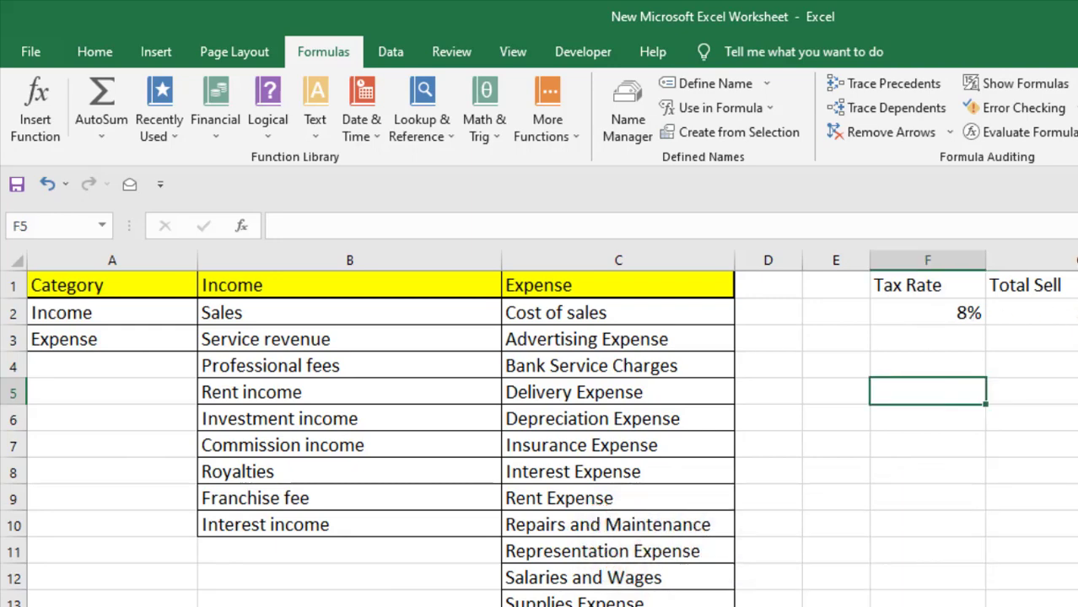
pyautogui.write('=')
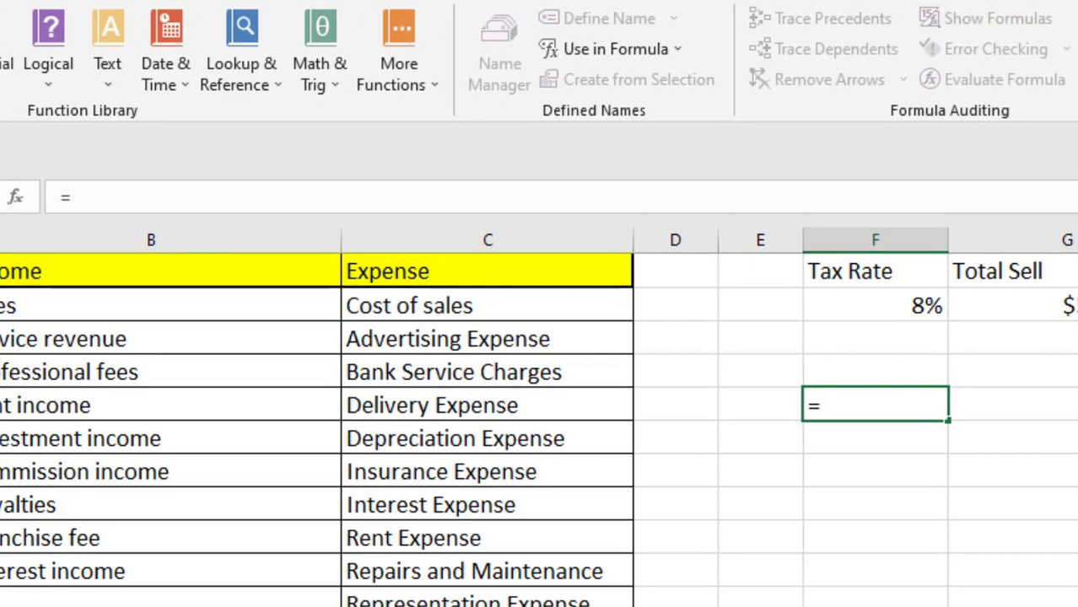
pyautogui.write('Tota')
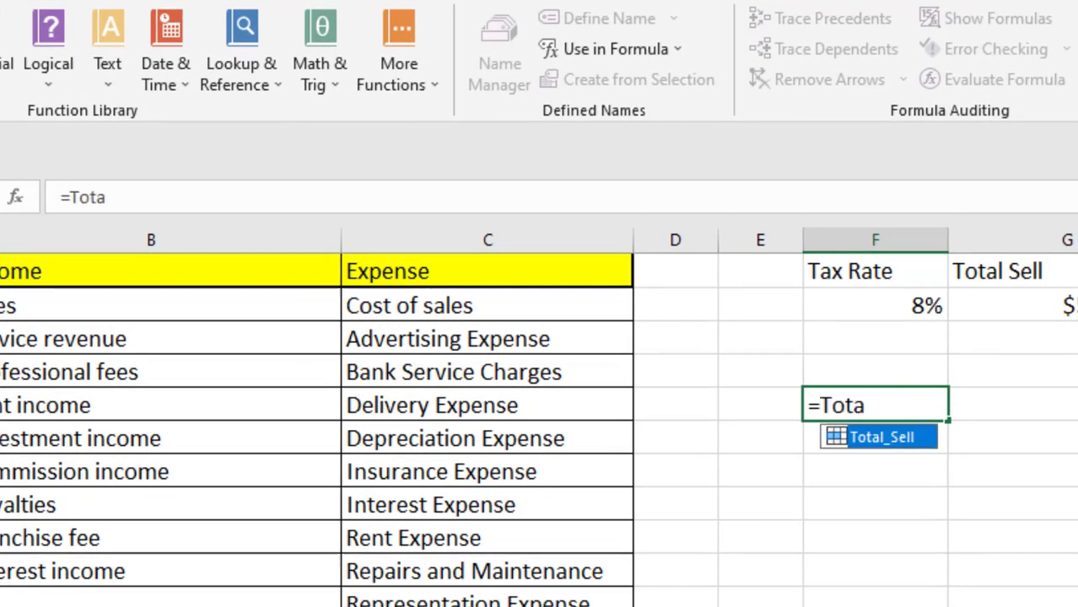
pyautogui.doubleClick(885, 450)
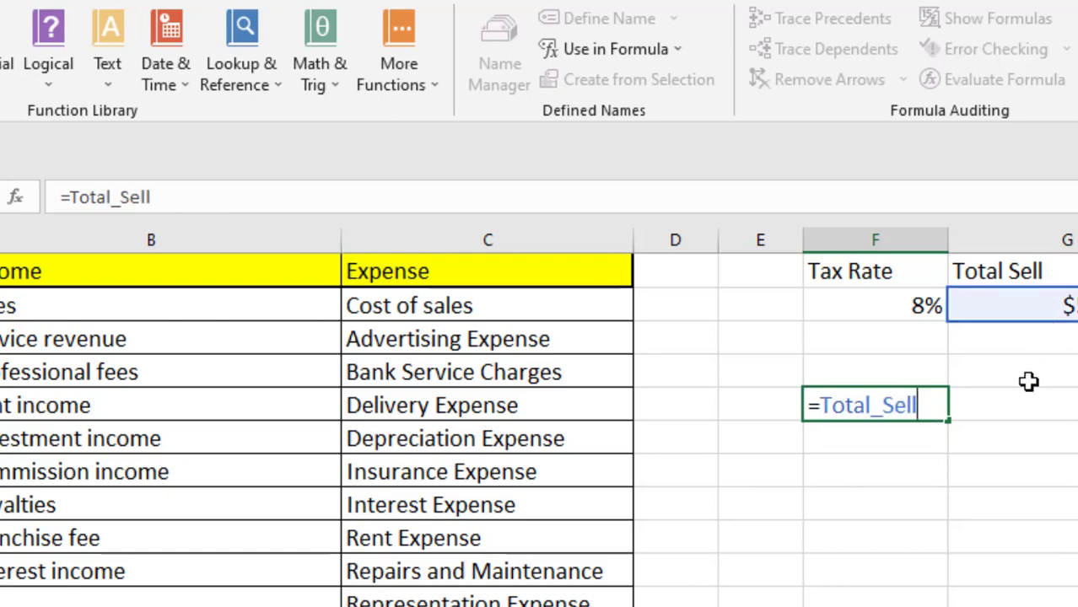
pyautogui.write('*')
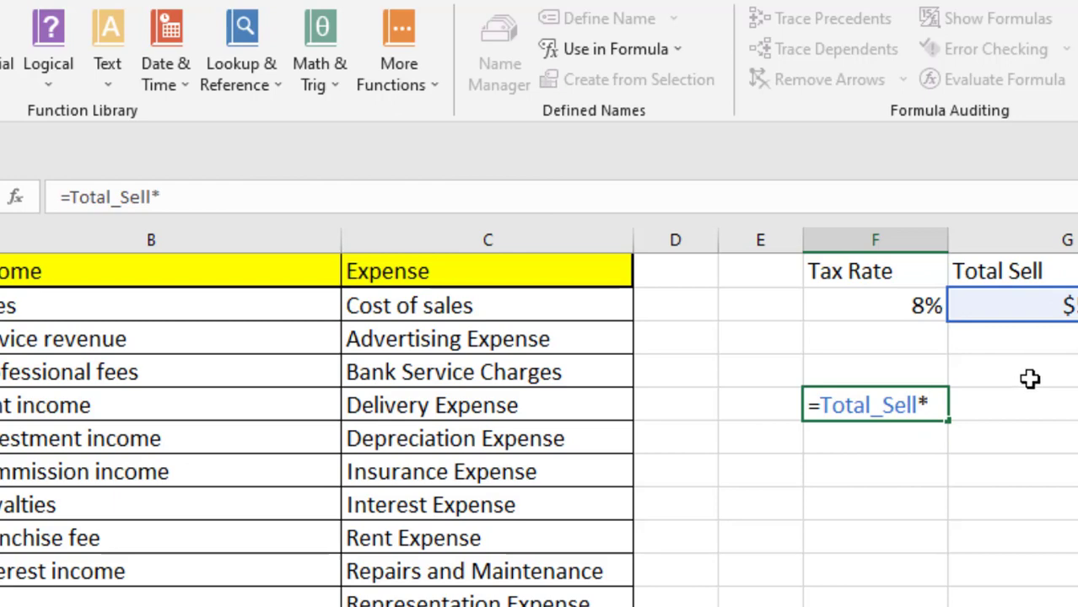
pyautogui.write('Tax')
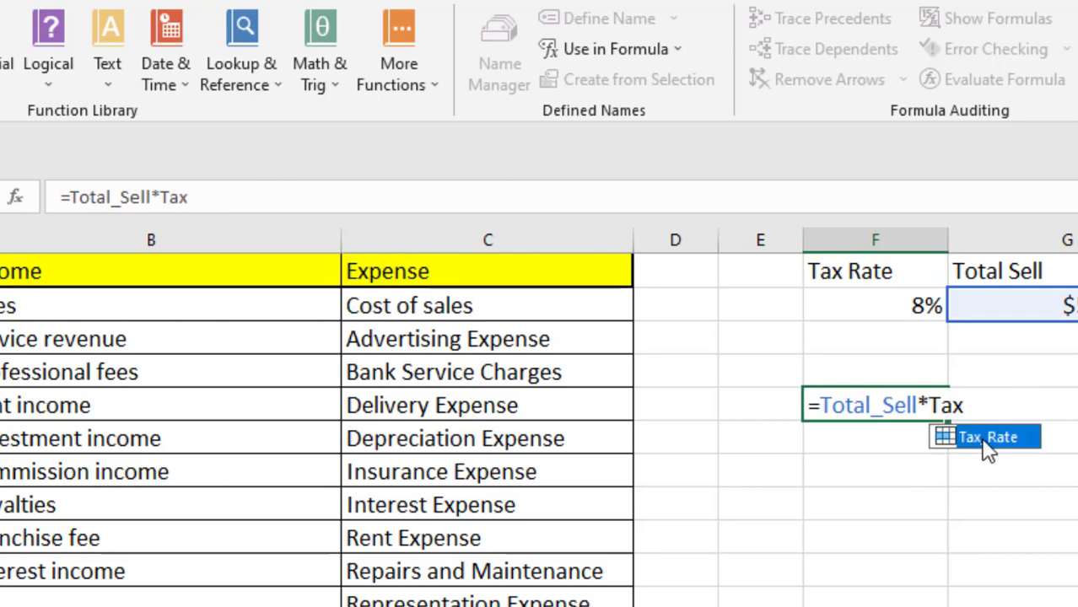
pyautogui.doubleClick(991, 439)
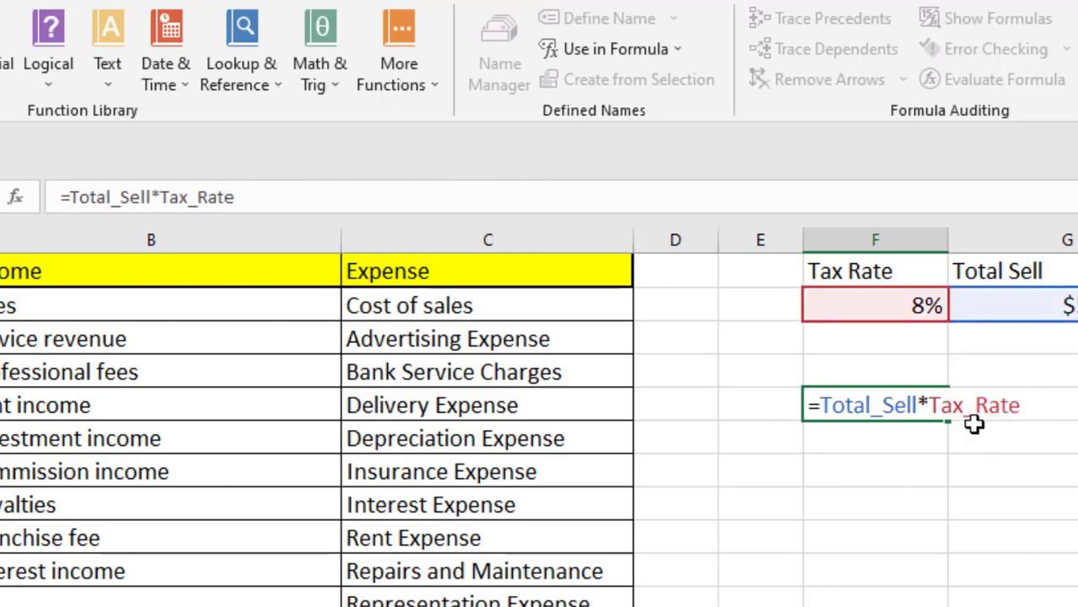
pyautogui.press('Return')
pyautogui.click(920, 408)
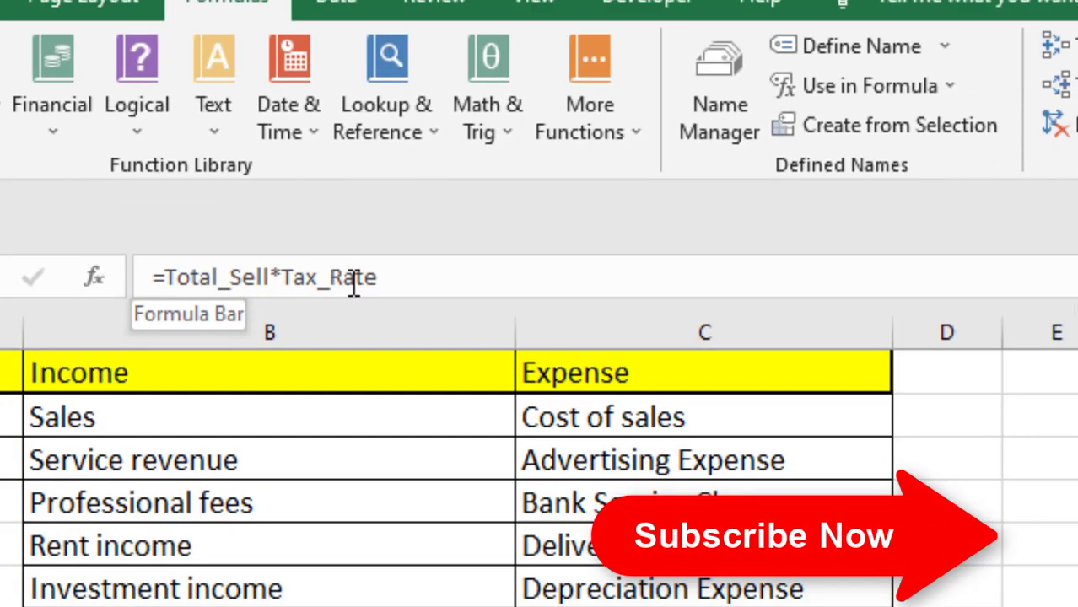
pyautogui.press('Delete')
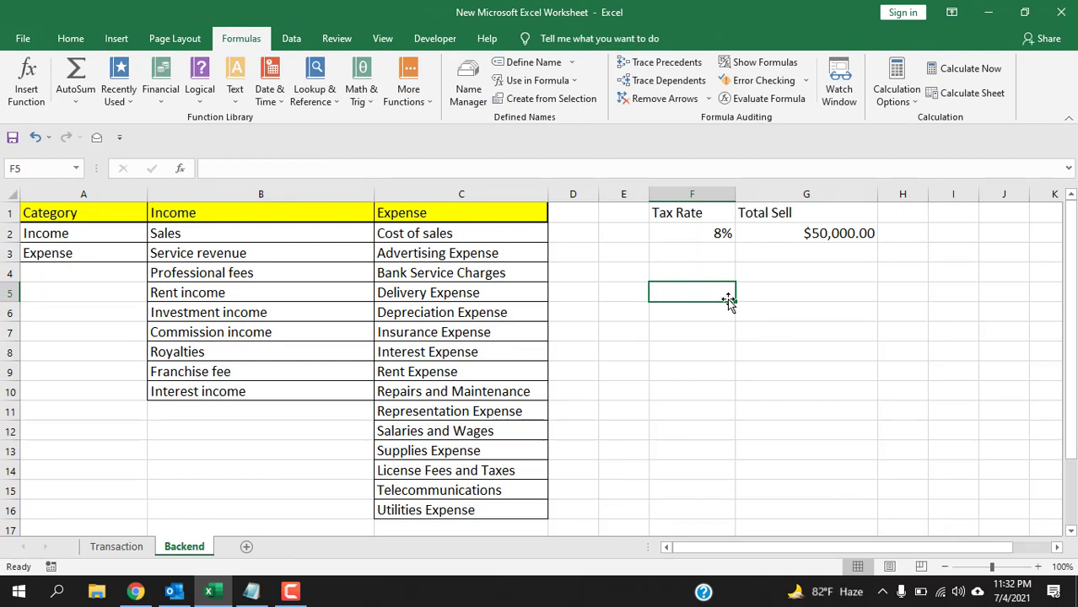
# Step: Clear the Tax Rate and Total Sell cells F1:G2
pyautogui.moveTo(691, 212); pyautogui.dragTo(806, 233)
pyautogui.press('Delete')
pyautogui.click(809, 380)
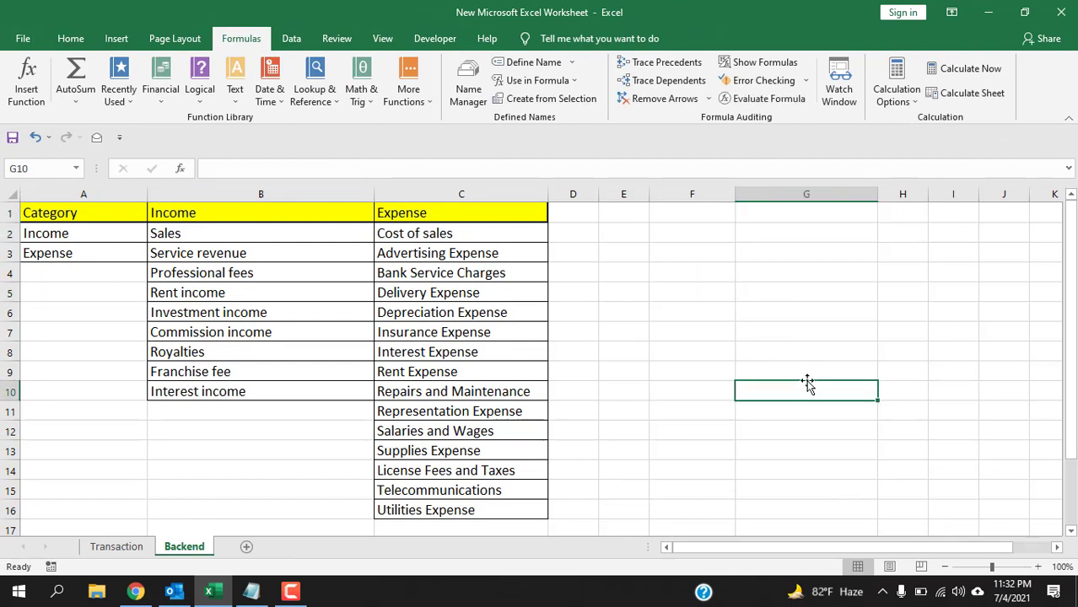
pyautogui.click(624, 351)
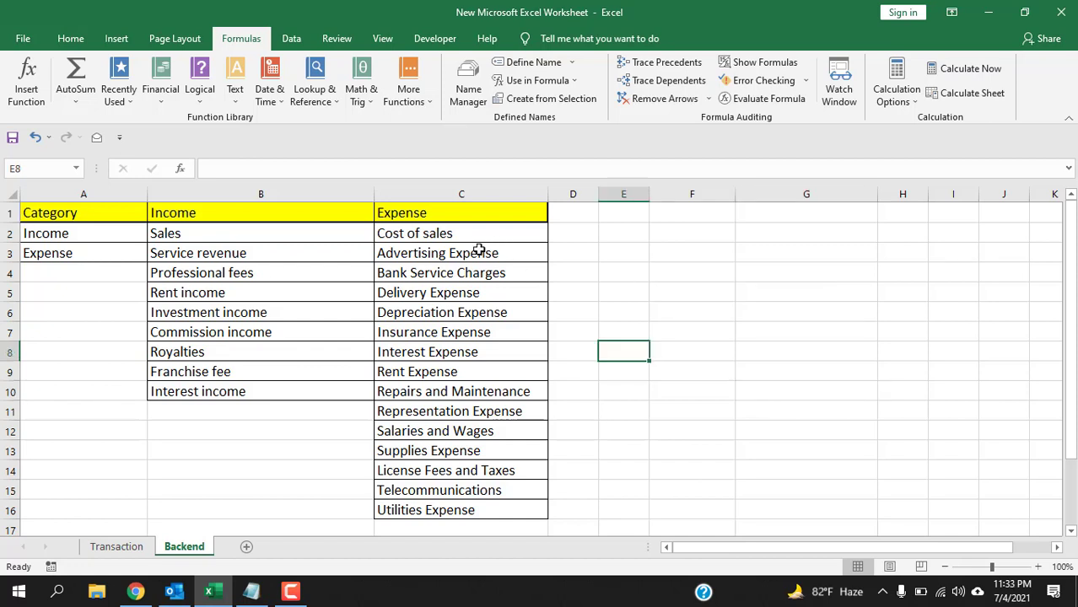
# Step: Name the Income and Expense entries in A2:A3 'Category' via the Name Box
pyautogui.moveTo(65, 236)
pyautogui.mouseDown()
pyautogui.moveTo(53, 251)
pyautogui.moveTo(80, 252)
pyautogui.mouseUp()
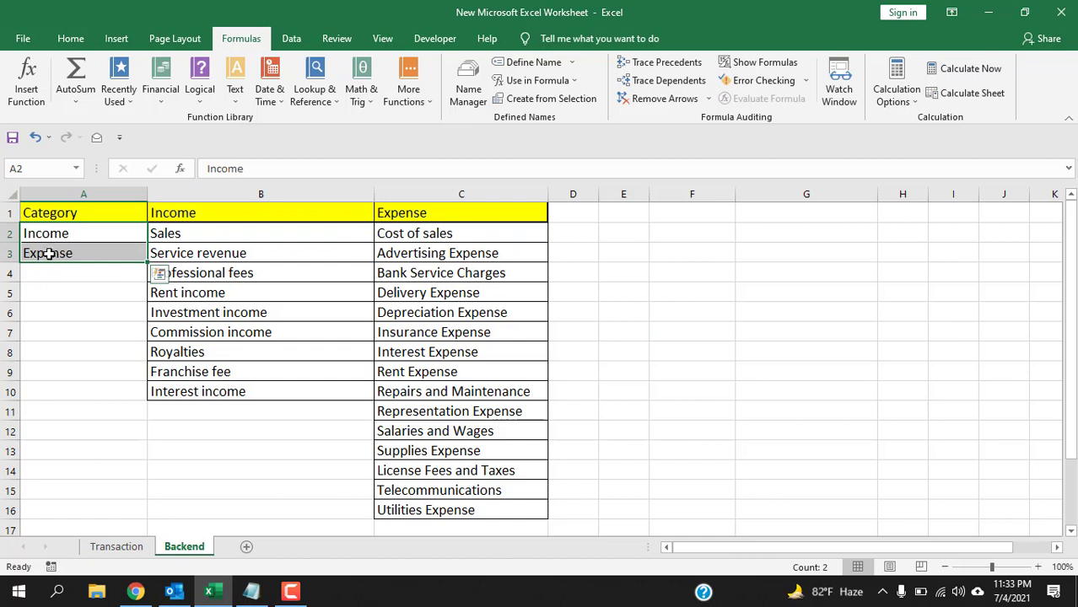
pyautogui.click(30, 171)
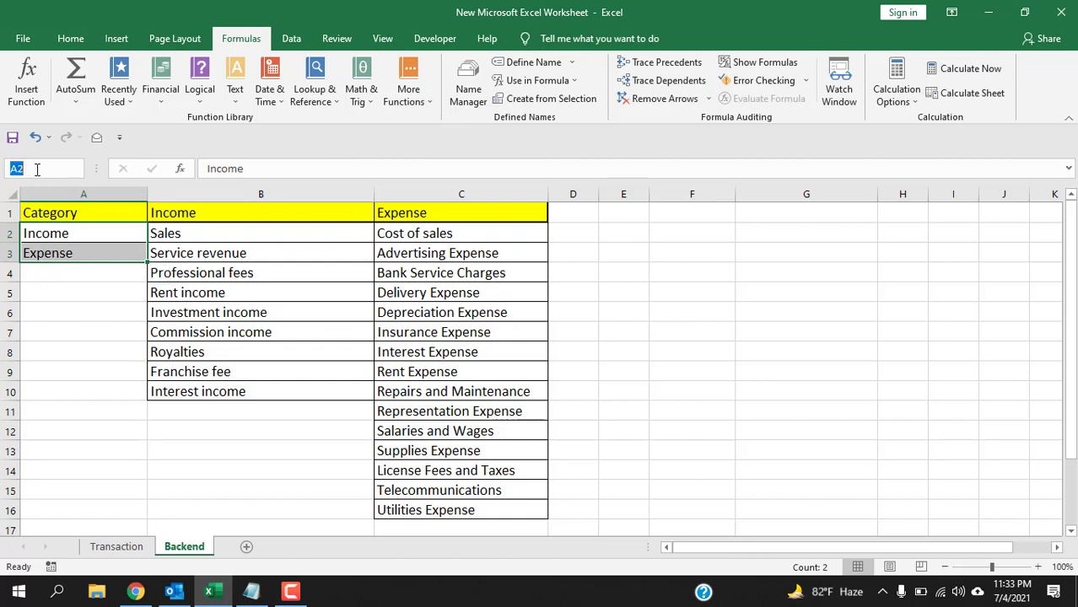
pyautogui.write('Category')
pyautogui.press('Return')
pyautogui.click(73, 332)
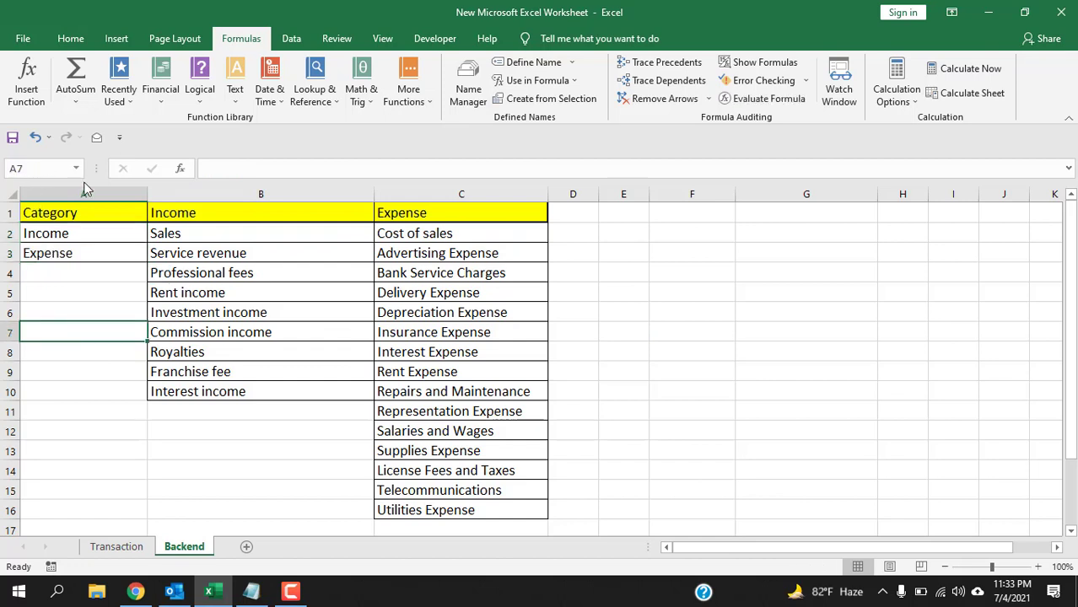
# Step: Jump to the Category, Tax_Rate and Total_Sell names from the Name Box list
pyautogui.click(78, 168)
pyautogui.click(31, 187)
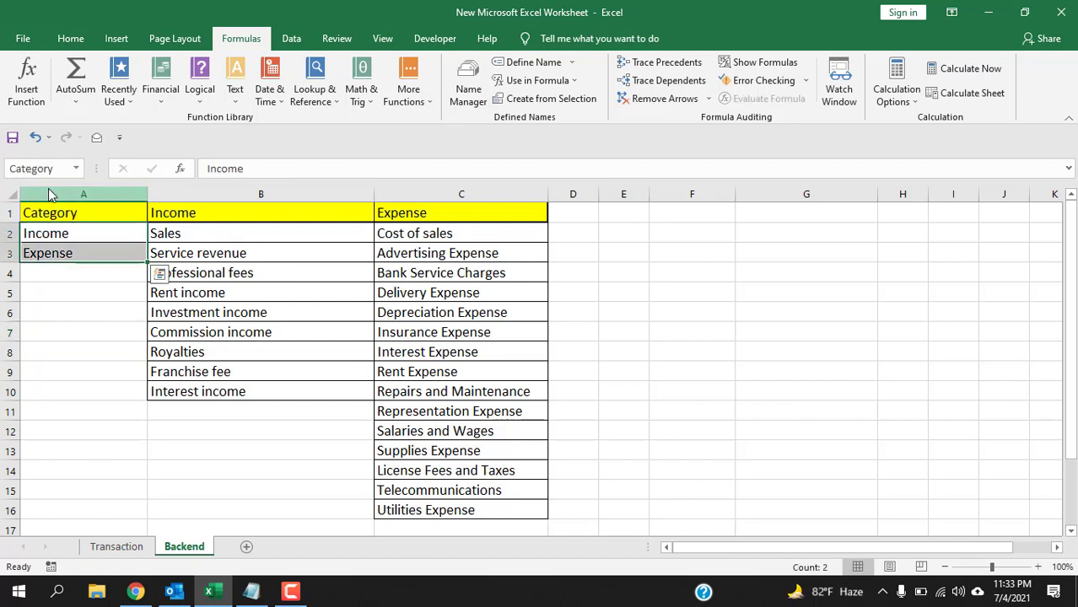
pyautogui.click(78, 168)
pyautogui.click(52, 205)
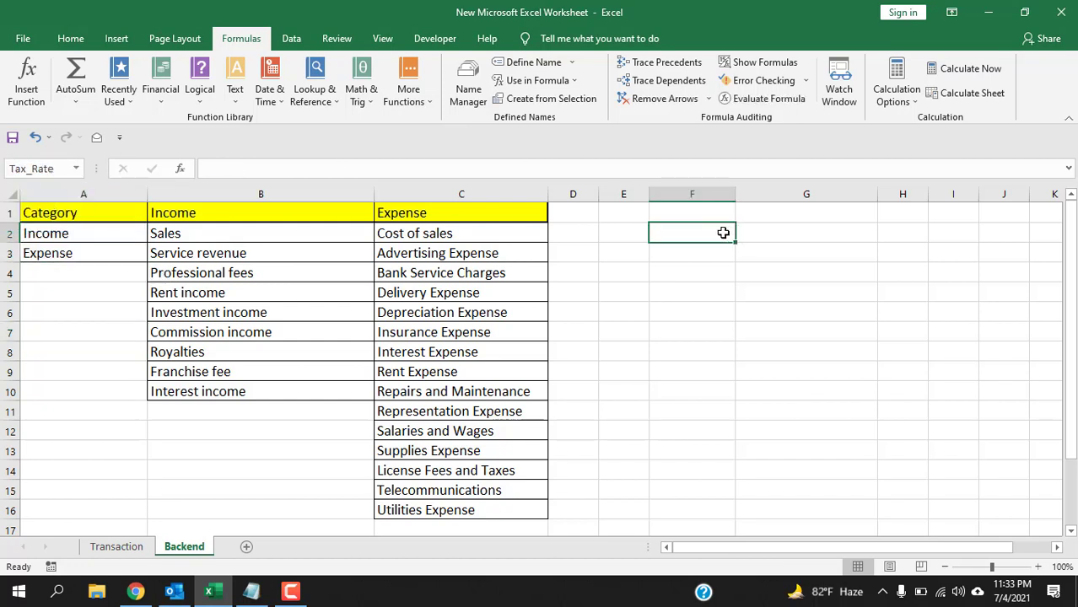
pyautogui.click(78, 168)
pyautogui.click(59, 222)
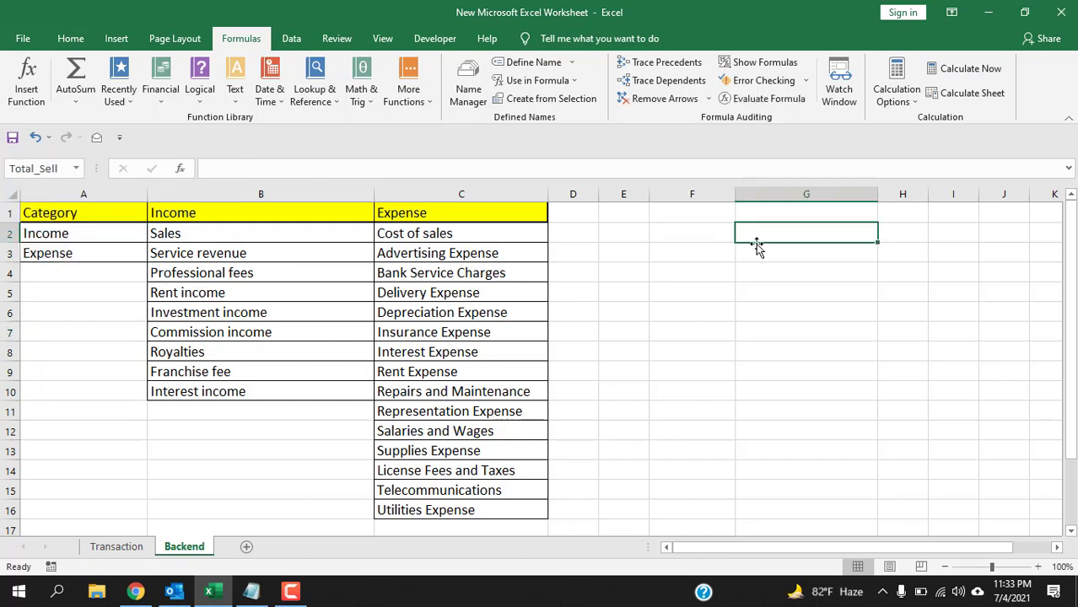
# Step: Select the income entries B2:B10 and bring up Name Manager with Ctrl+F3
pyautogui.moveTo(216, 234); pyautogui.dragTo(261, 390)
pyautogui.click(51, 392)
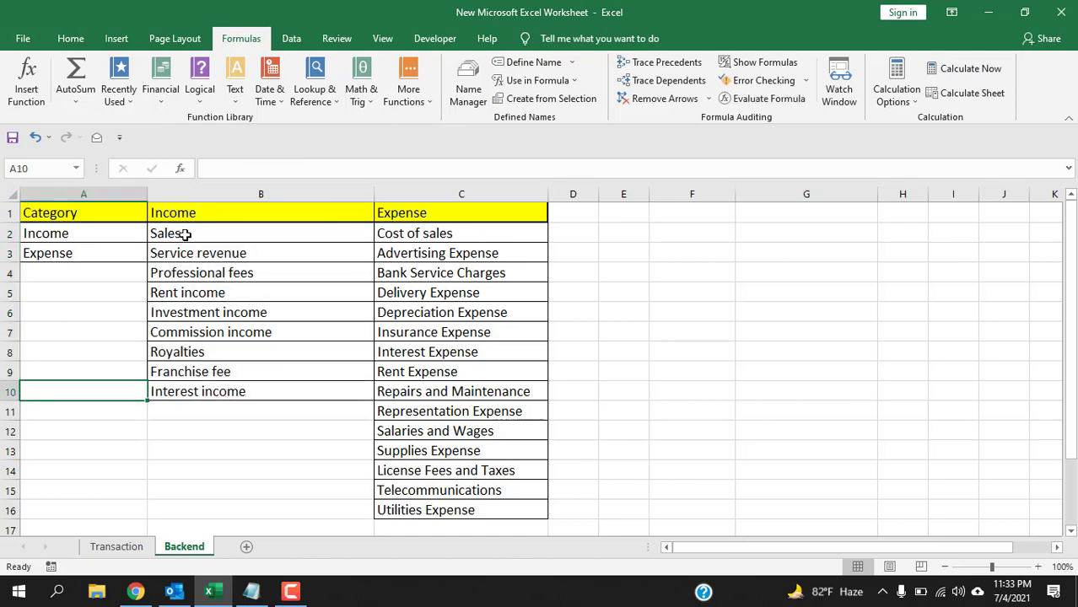
pyautogui.moveTo(217, 234); pyautogui.dragTo(258, 382)
pyautogui.hotkey('ctrl', 'F3')
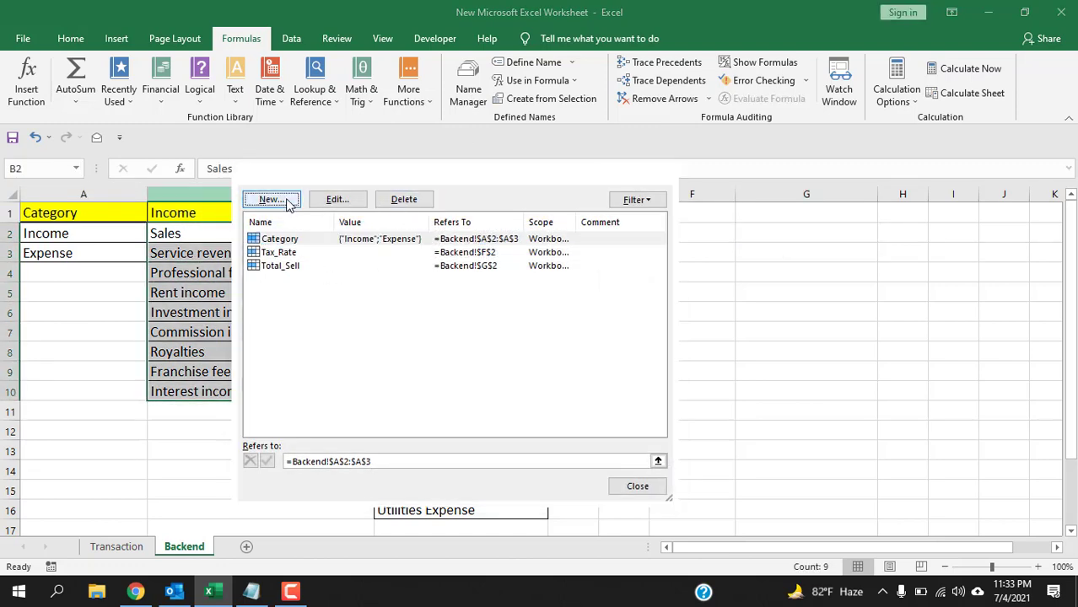
# Step: Create the named range Income referring to =Backend!$B$2:$B$10
pyautogui.click(279, 200)
pyautogui.write('Income')
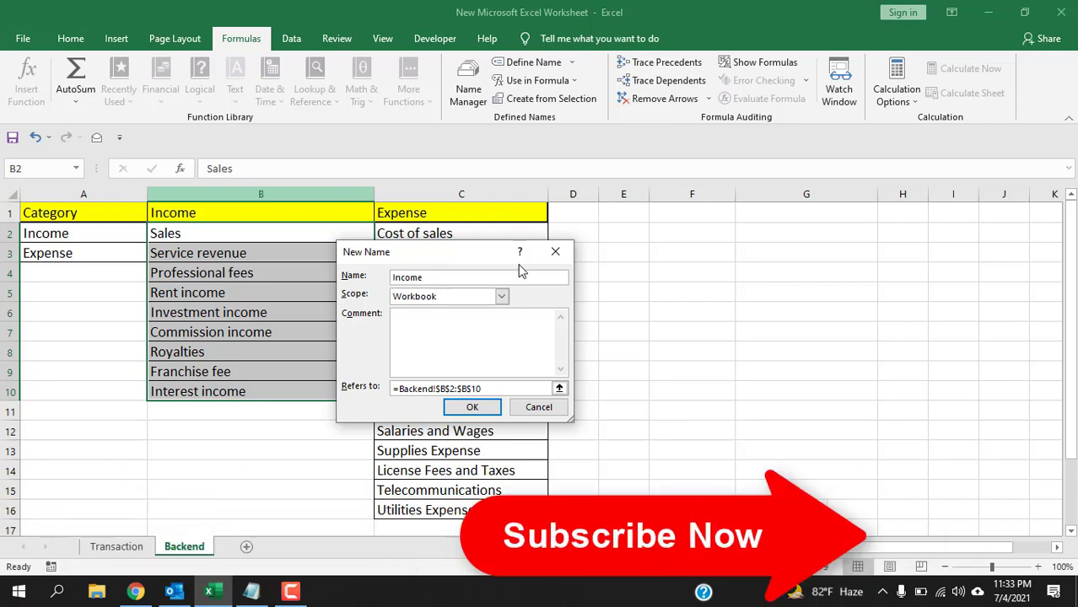
pyautogui.click(472, 406)
pyautogui.press('Escape')
pyautogui.click(81, 169)
# Step: Test the Category and Income names from the Name Box list, then select C2:C16
pyautogui.click(80, 171)
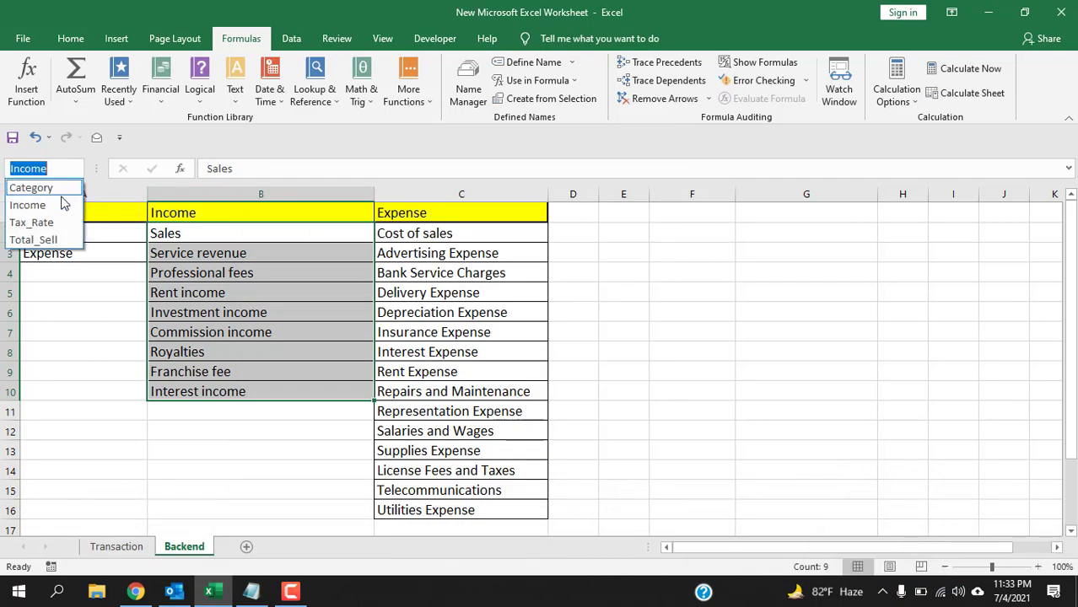
pyautogui.click(49, 204)
pyautogui.click(423, 286)
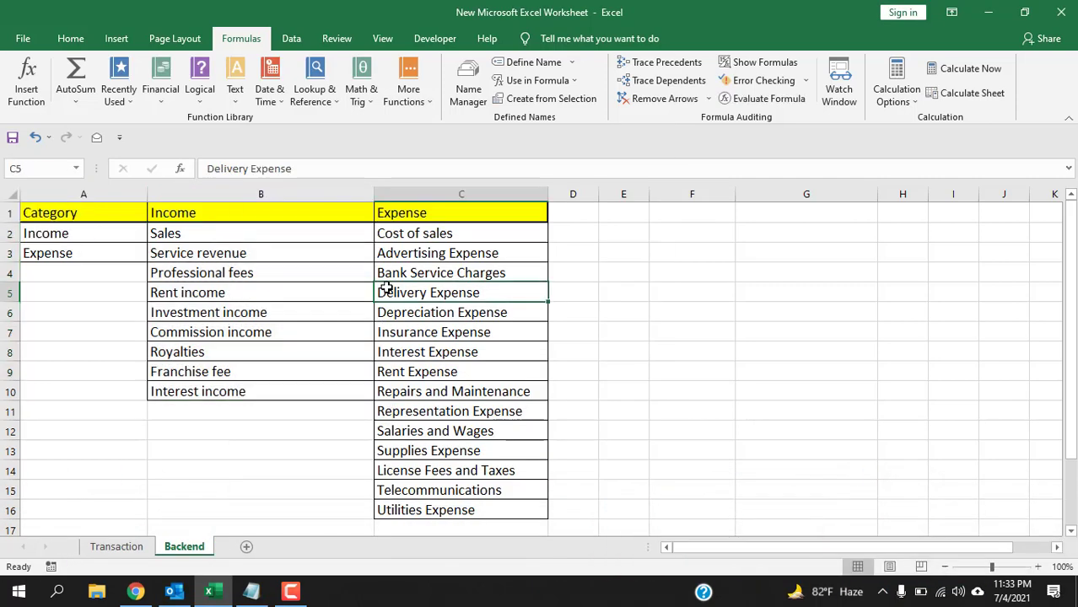
pyautogui.click(76, 169)
pyautogui.click(57, 189)
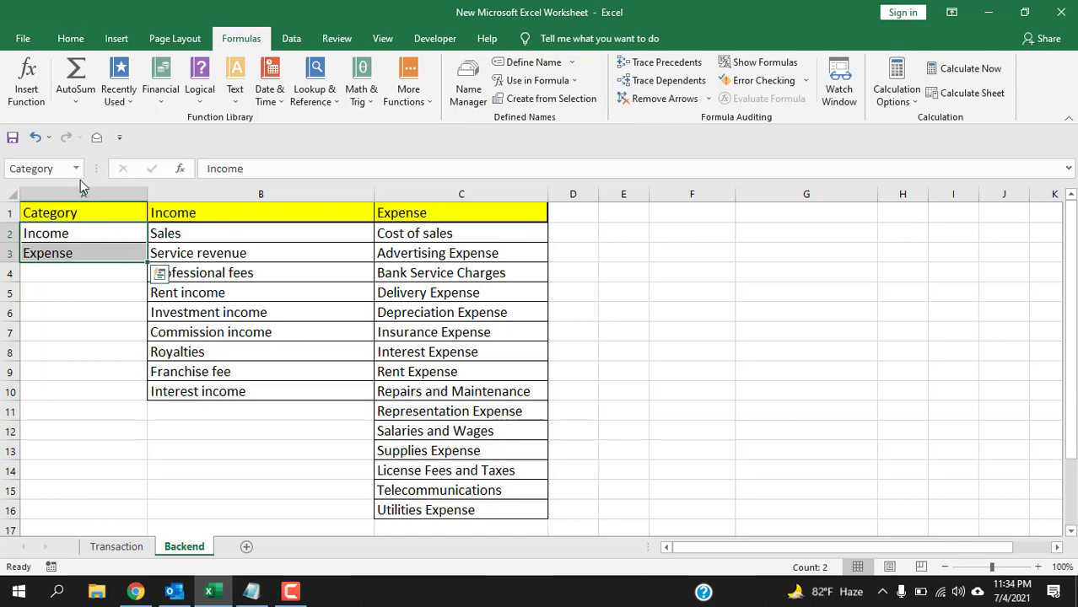
pyautogui.click(76, 169)
pyautogui.click(48, 204)
pyautogui.scroll(-1, 592, 305)
pyautogui.scroll(1, 592, 309)
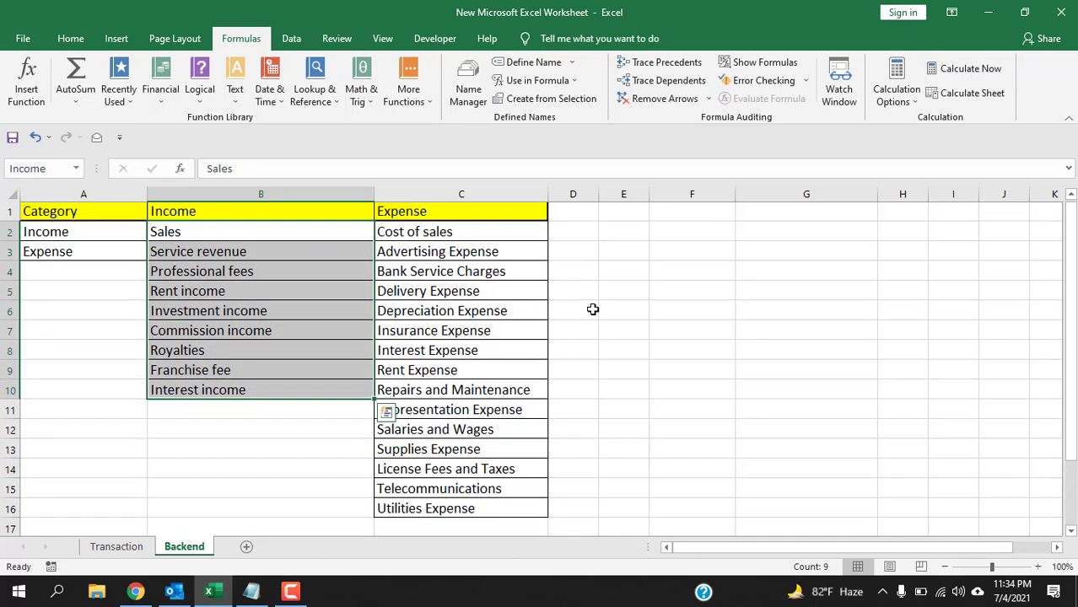
pyautogui.moveTo(417, 240); pyautogui.dragTo(487, 502)
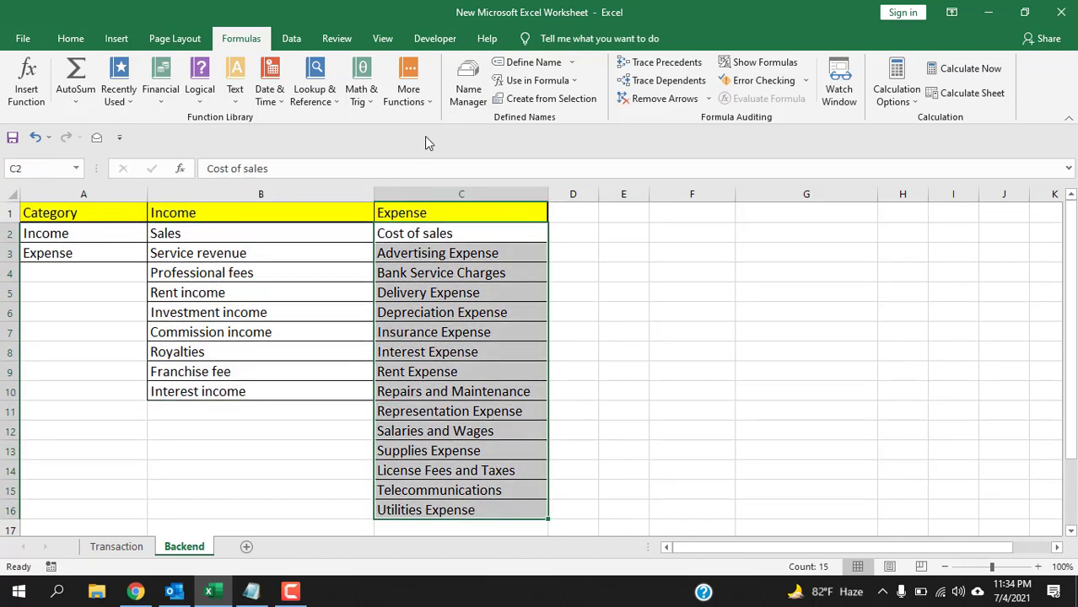
# Step: Accept the new name Cost_of_sales for =Backend!$C$2:$C$16 in Name Manager
pyautogui.click(462, 93)
pyautogui.click(261, 202)
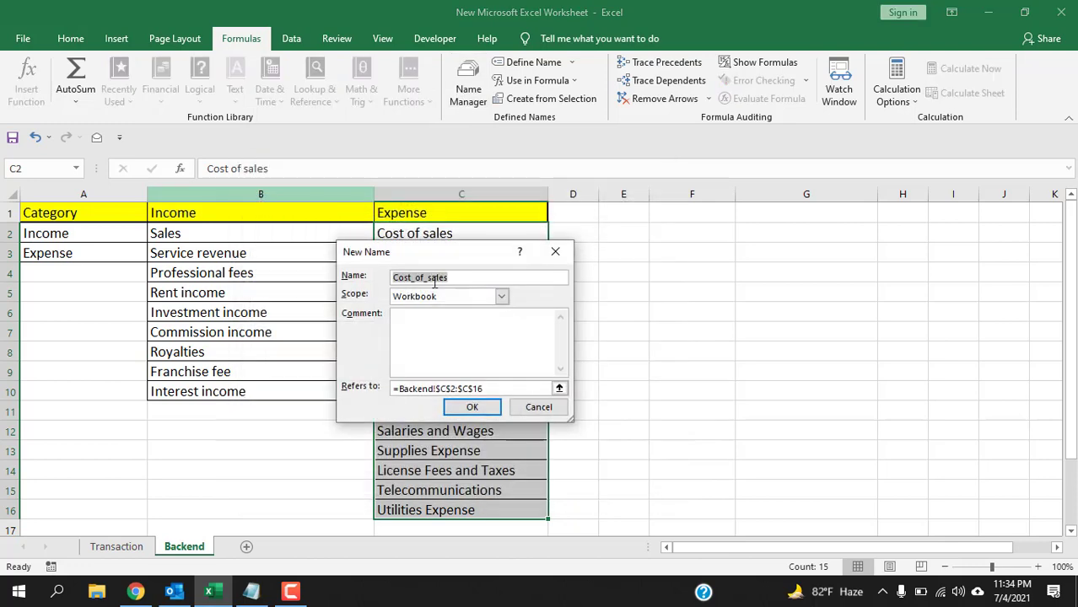
pyautogui.moveTo(447, 263); pyautogui.dragTo(722, 213)
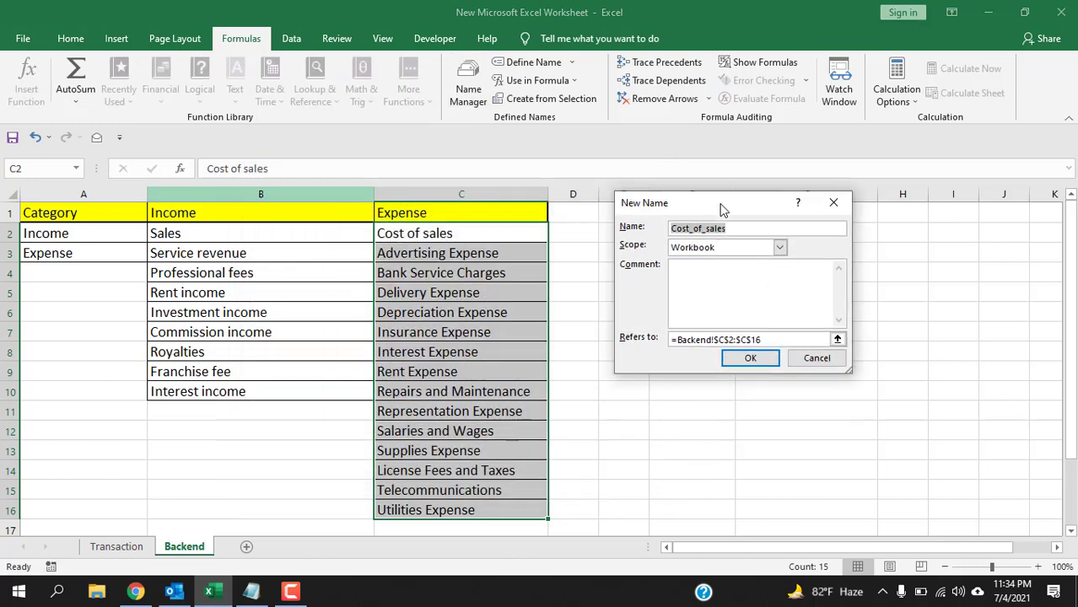
pyautogui.click(749, 358)
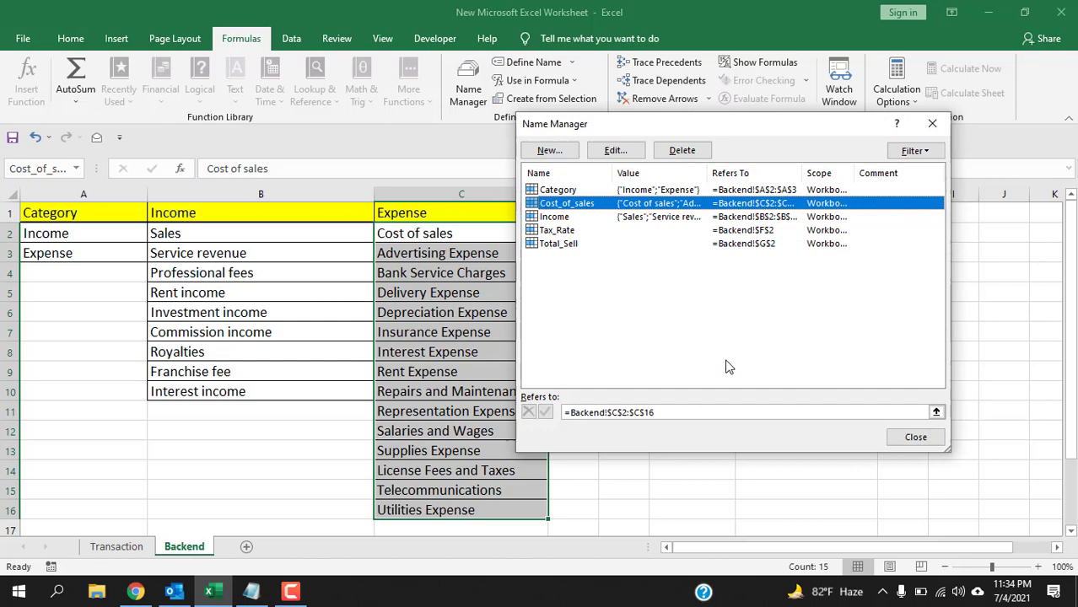
pyautogui.click(931, 123)
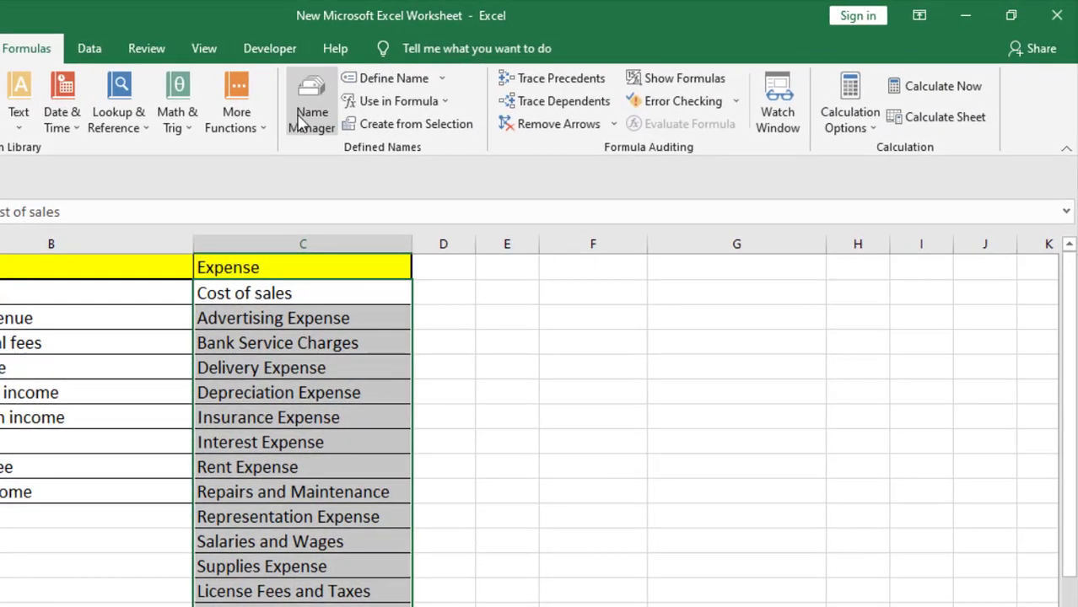
# Step: Rename the Cost_of_sales range to Expense in Name Manager
pyautogui.click(462, 93)
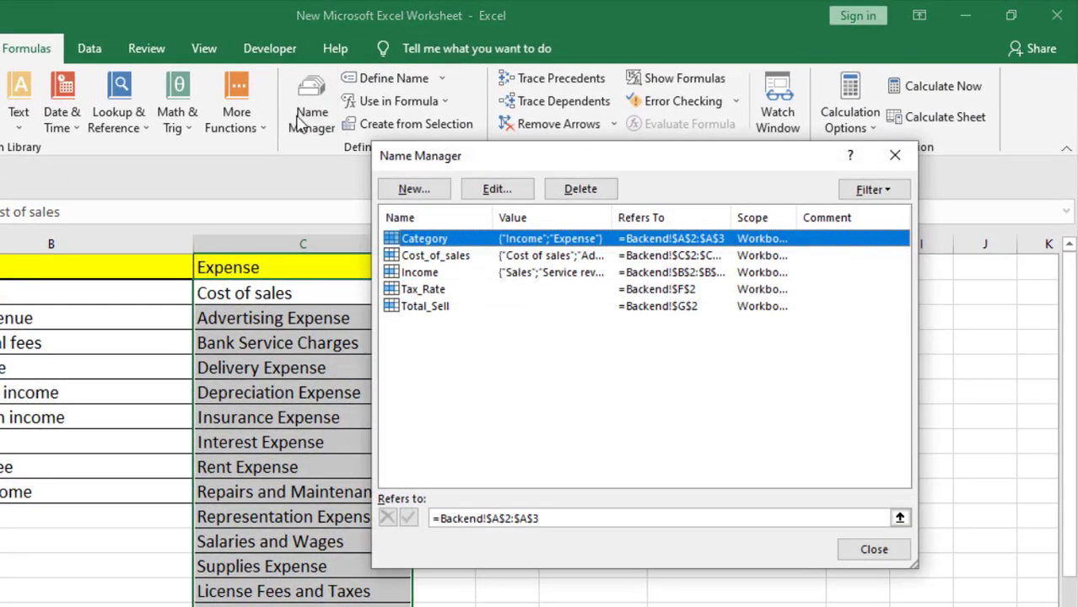
pyautogui.click(444, 257)
pyautogui.click(495, 188)
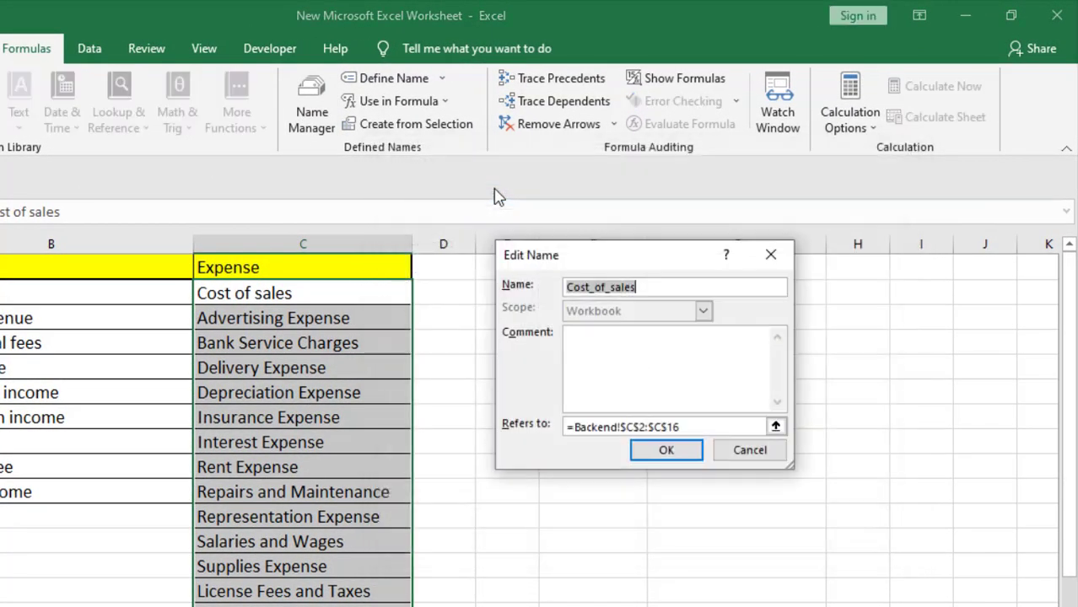
pyautogui.click(645, 288)
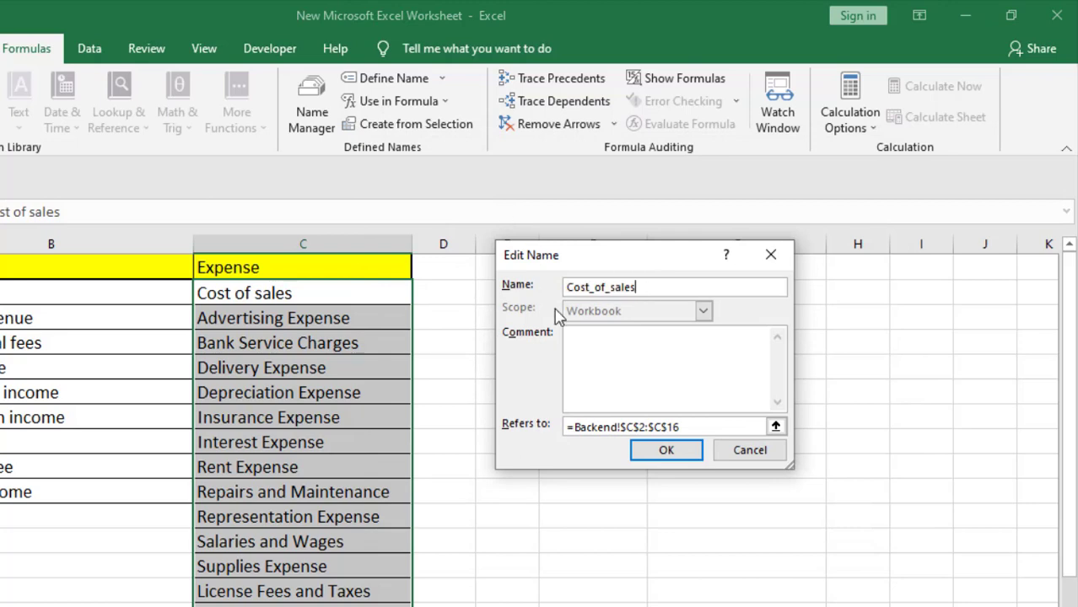
pyautogui.moveTo(636, 288); pyautogui.dragTo(563, 287)
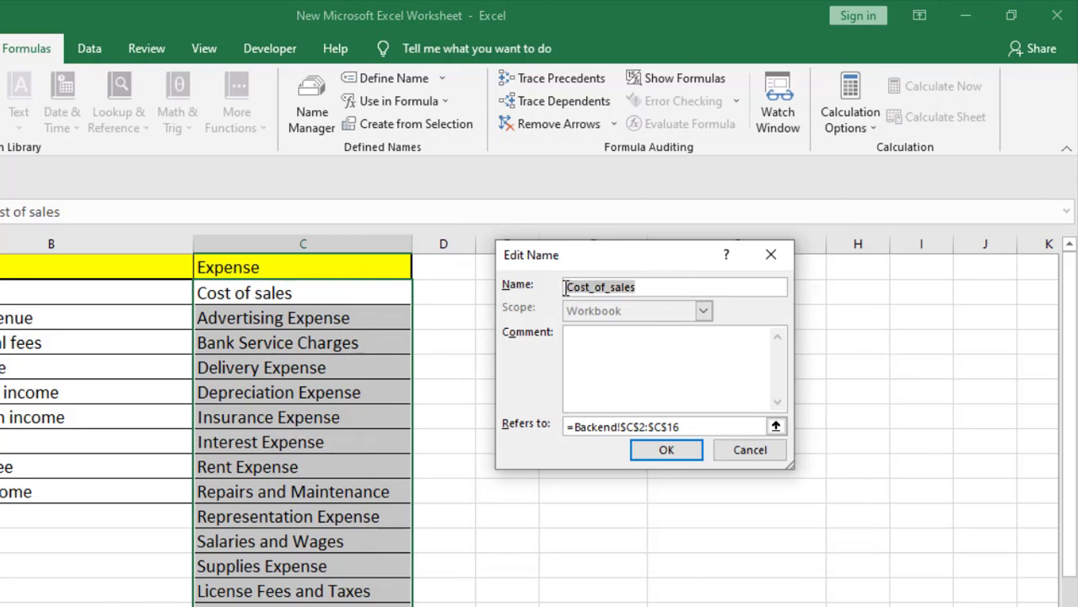
pyautogui.write('Expense')
pyautogui.click(693, 450)
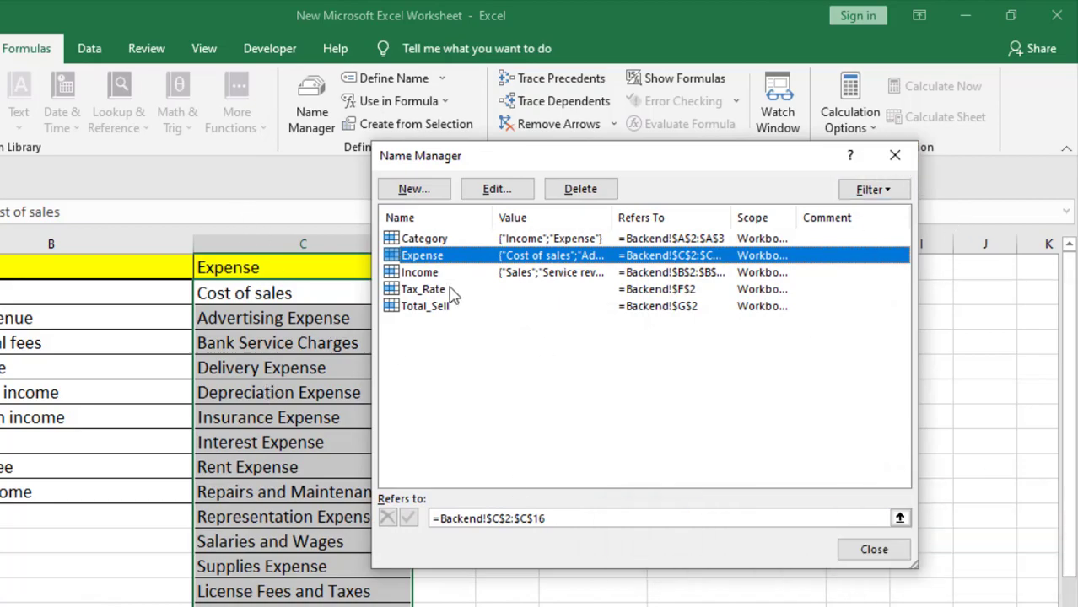
# Step: Remove the Tax_Rate and Total_Sell names, leaving Category, Income and Expense
pyautogui.click(422, 289)
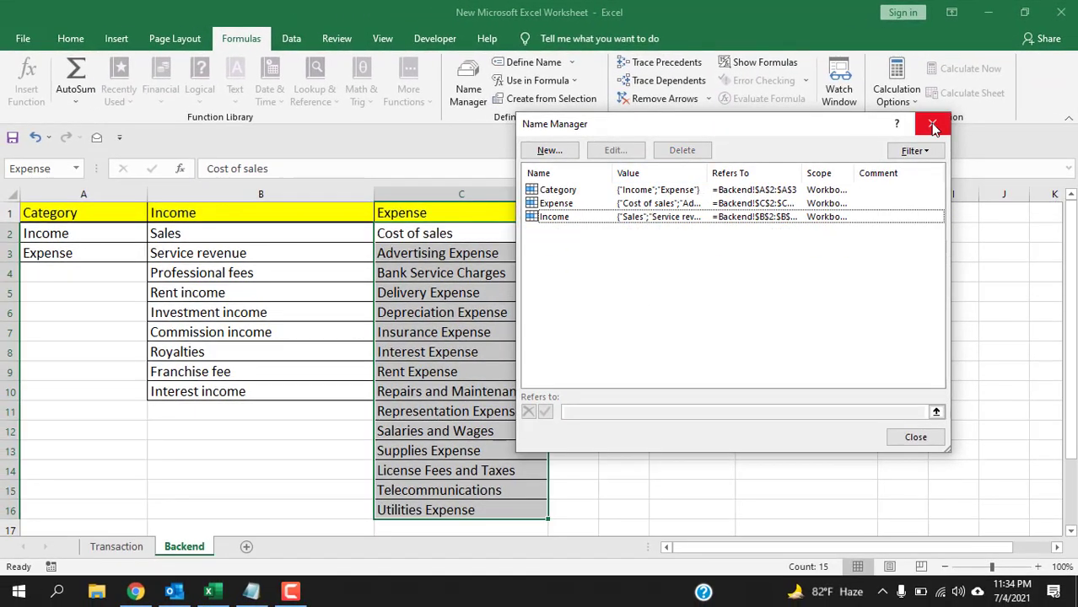
pyautogui.click(915, 437)
pyautogui.click(726, 329)
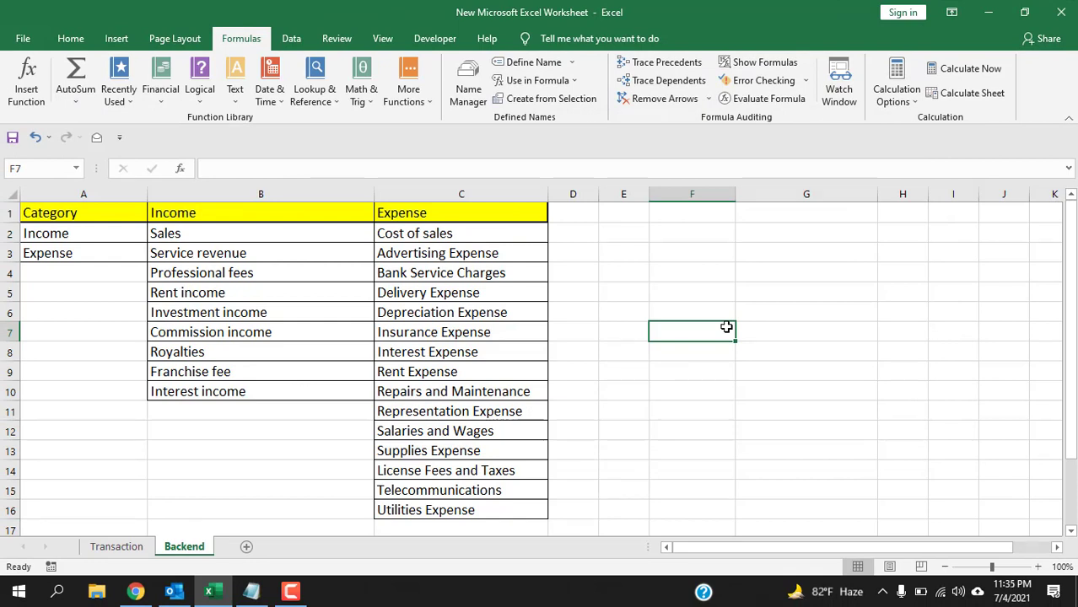
# Step: Enter 'heheheh' in B11 and confirm the Income range still covers only B2:B10
pyautogui.click(208, 412)
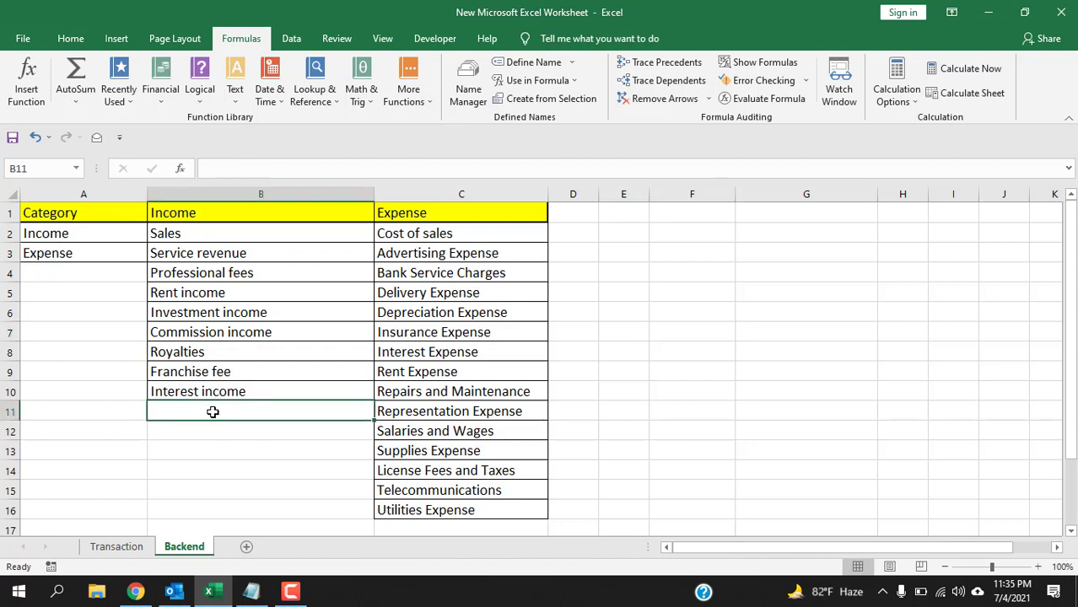
pyautogui.write('heheheh')
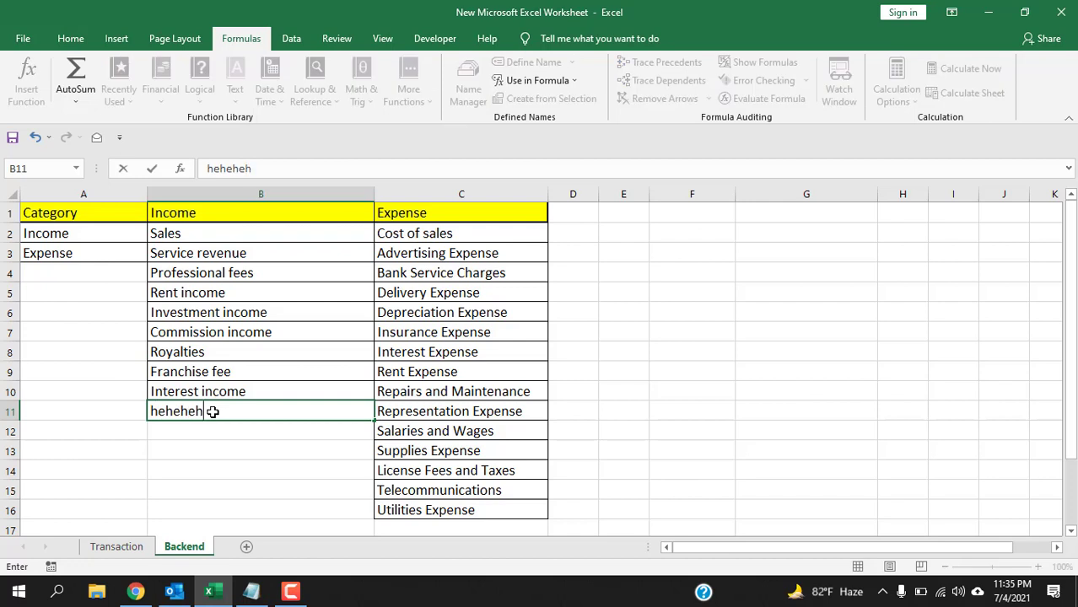
pyautogui.click(249, 436)
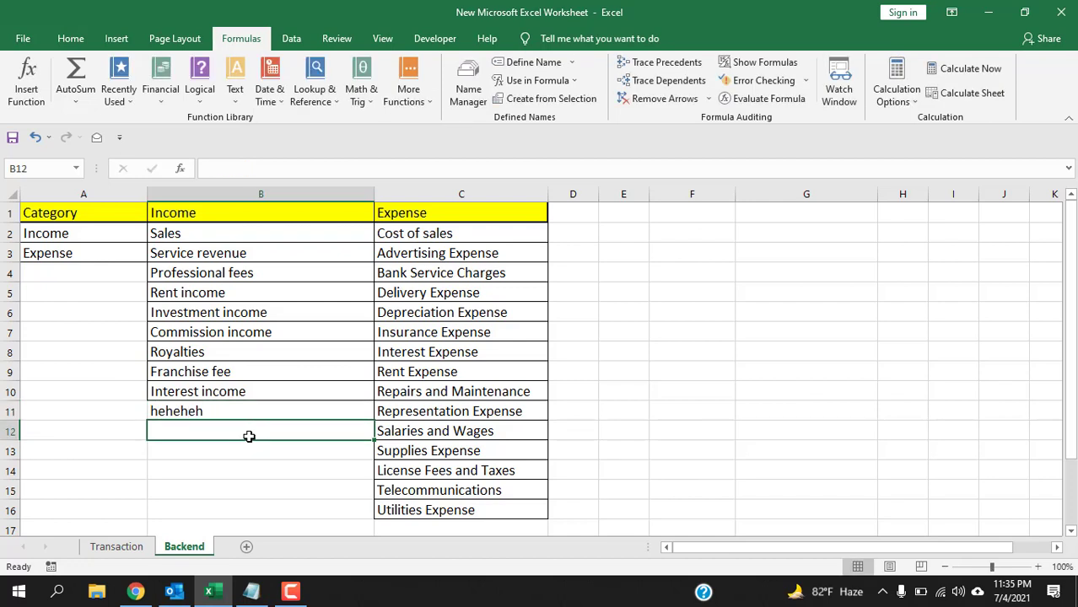
pyautogui.click(76, 168)
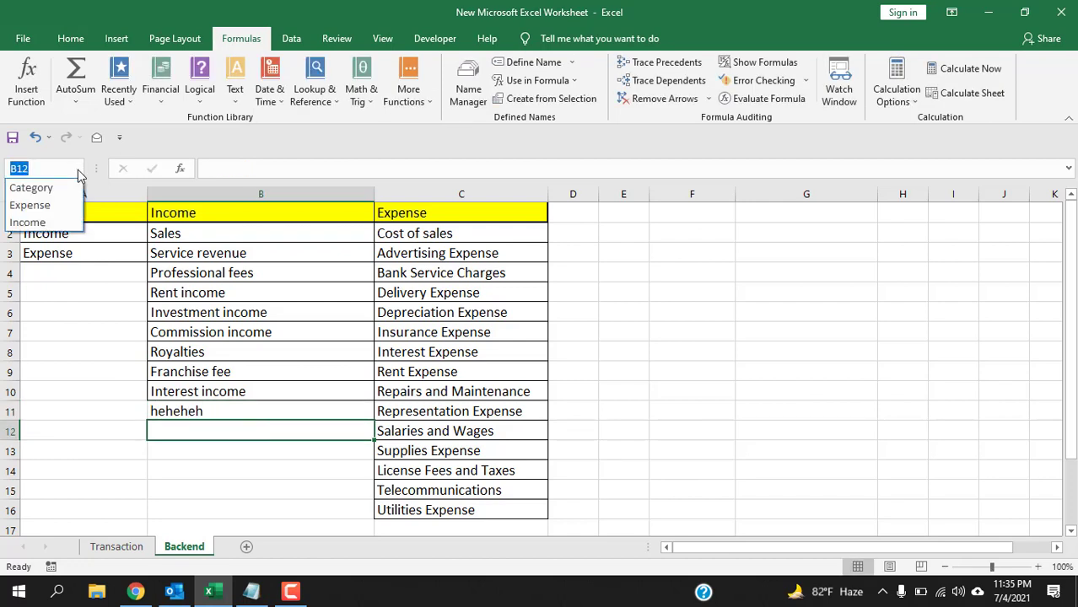
pyautogui.click(36, 225)
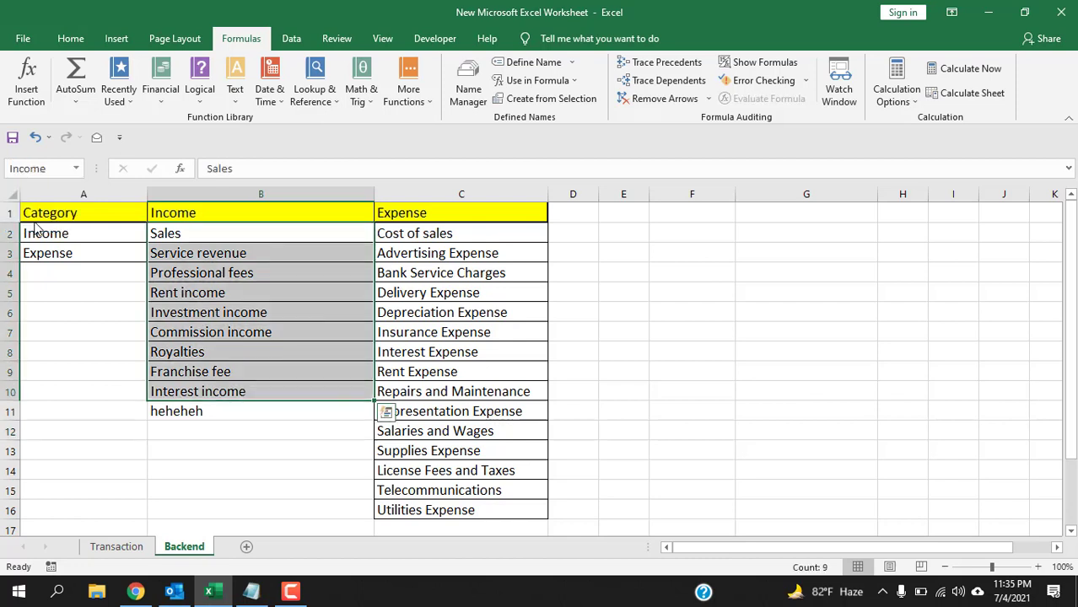
pyautogui.click(218, 416)
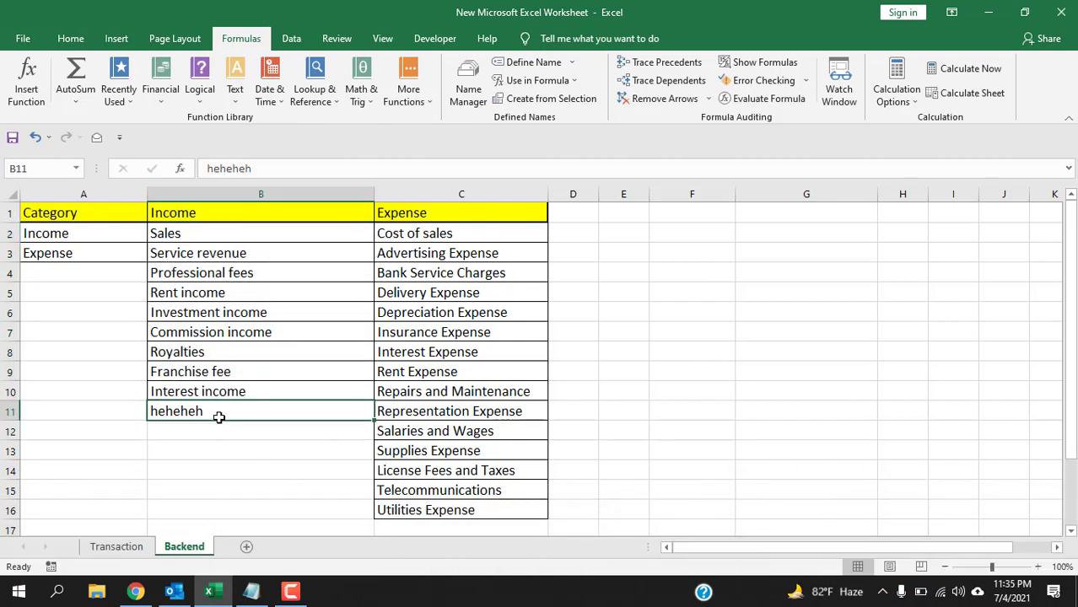